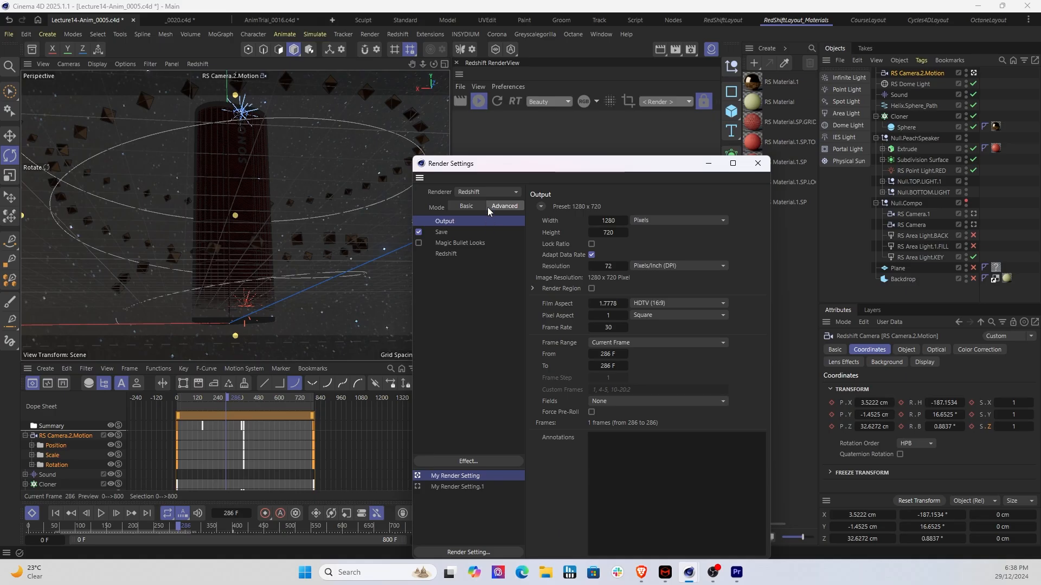
Show the basic Redshift render options and rename the first render setting STILL_IMAGE_HIRES
click(468, 206)
click(448, 253)
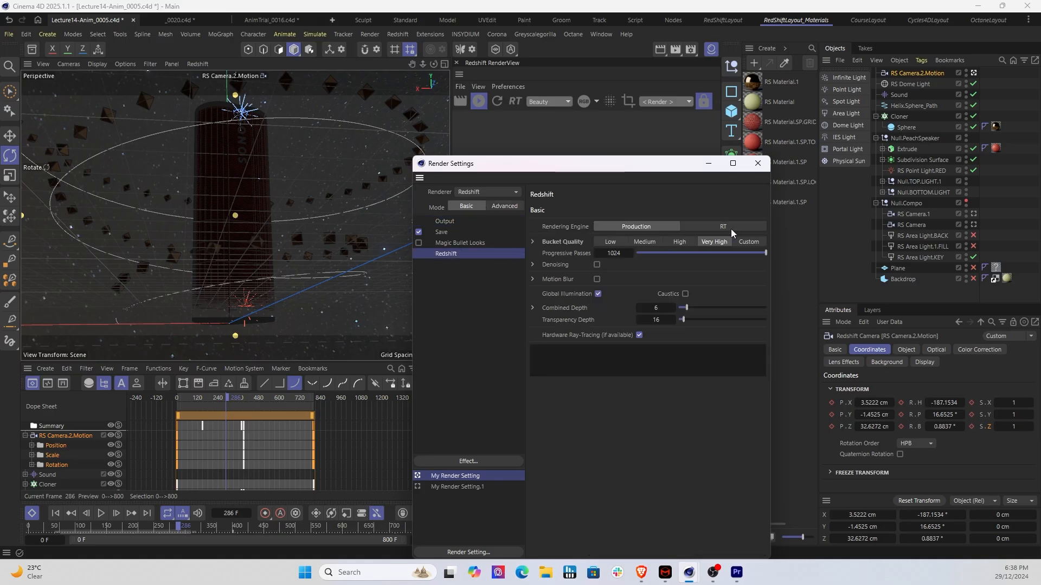
double_click(475, 477)
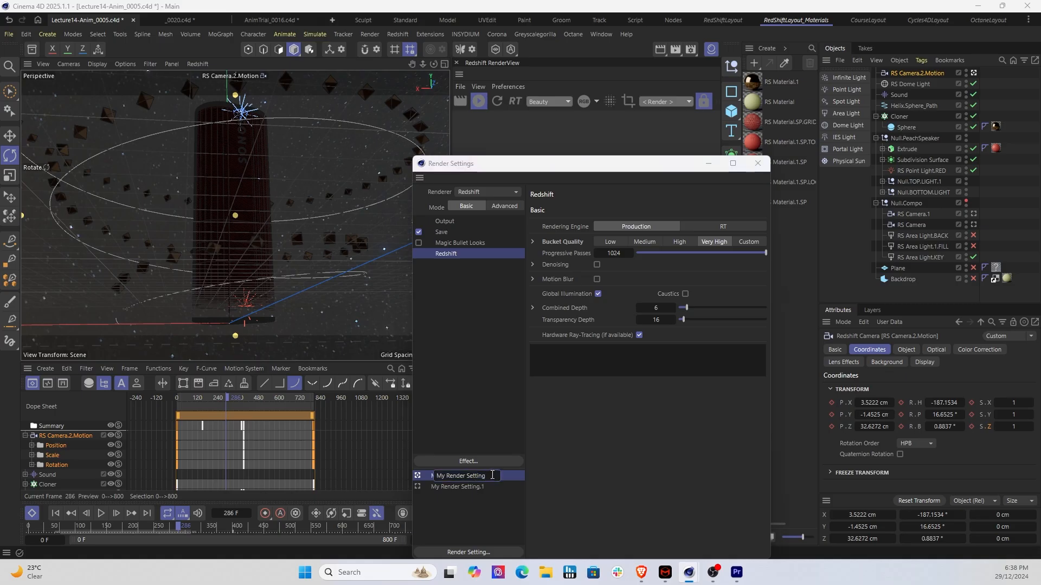
key(ctrl+a)
text(STILL)
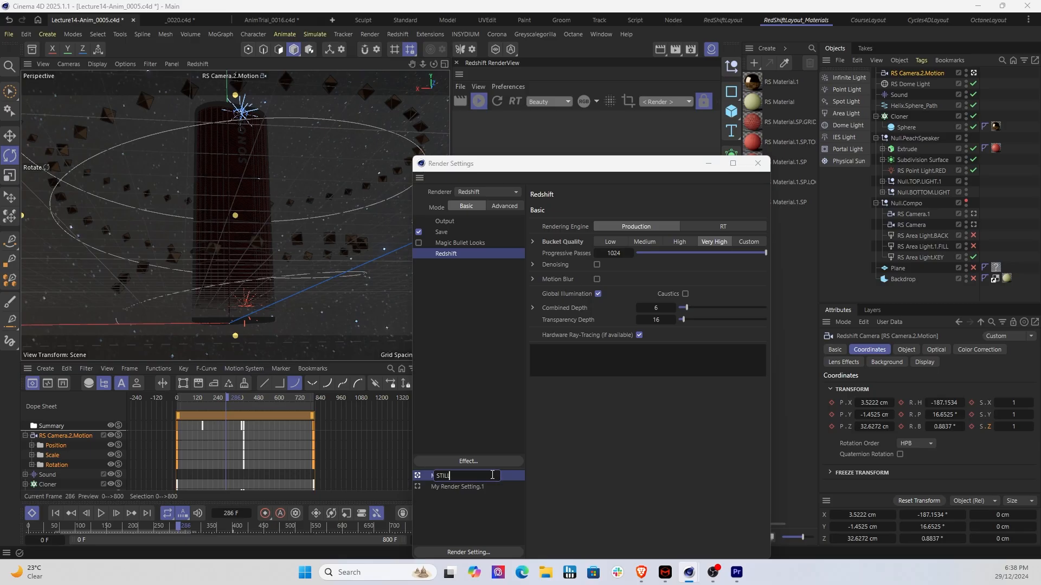
text(_MAGE_HIRES)
key(Return)
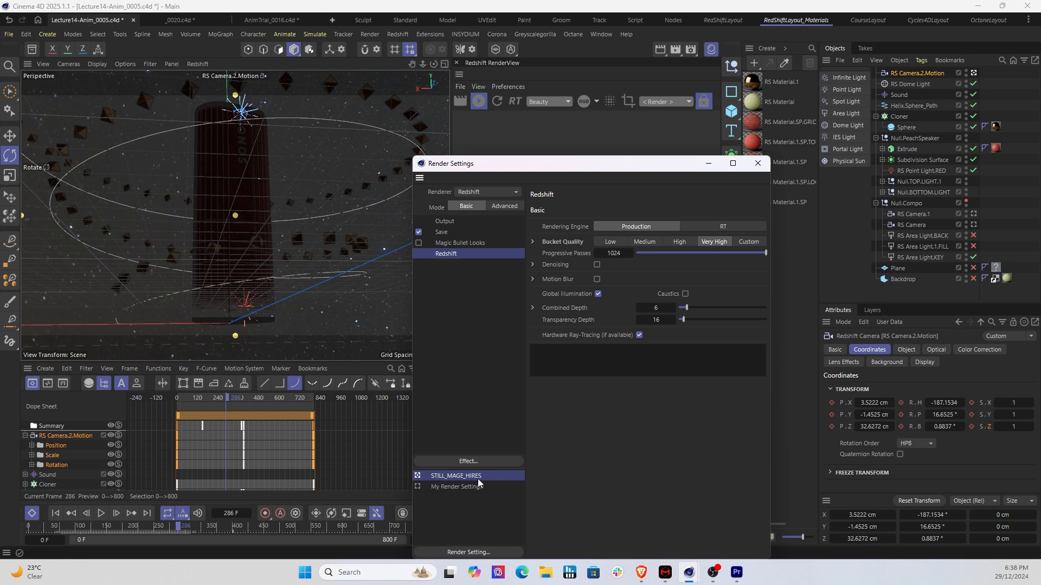
double_click(470, 483)
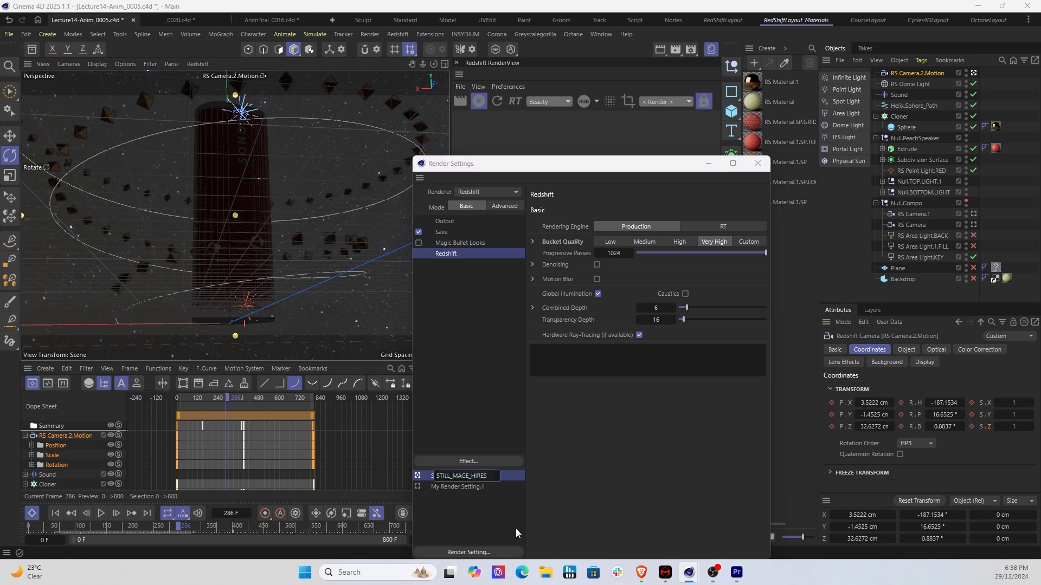
text(I)
key(Return)
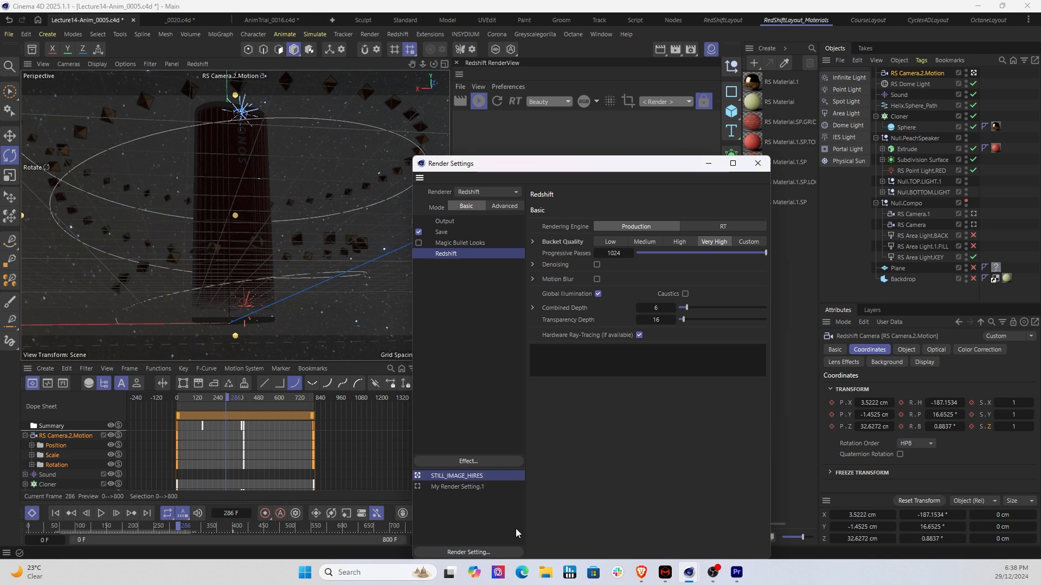
Rename the second render setting MOTION_TEST_LORES
double_click(447, 484)
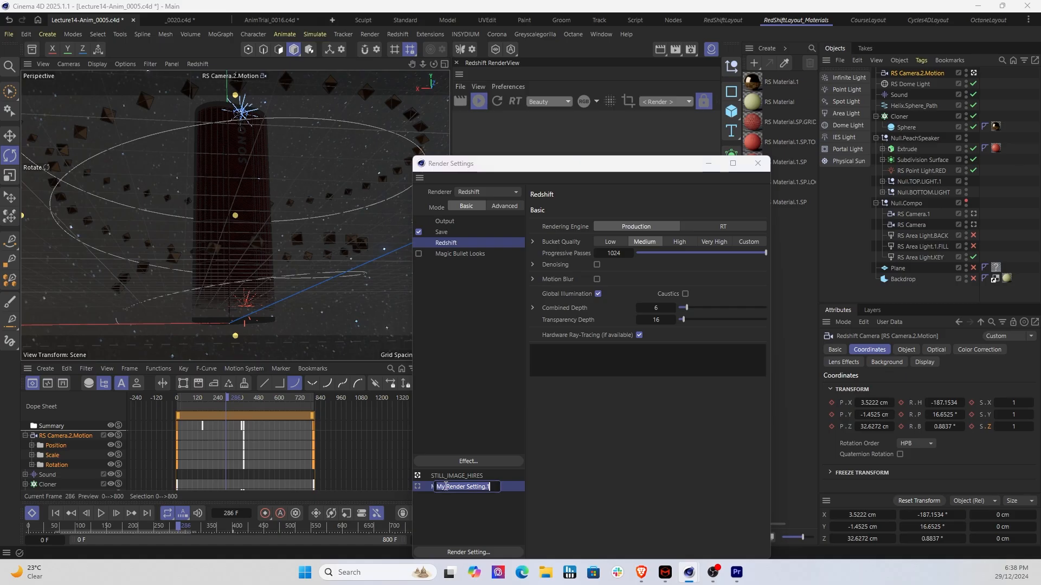
text(MOTION_TEST_LORES)
key(Return)
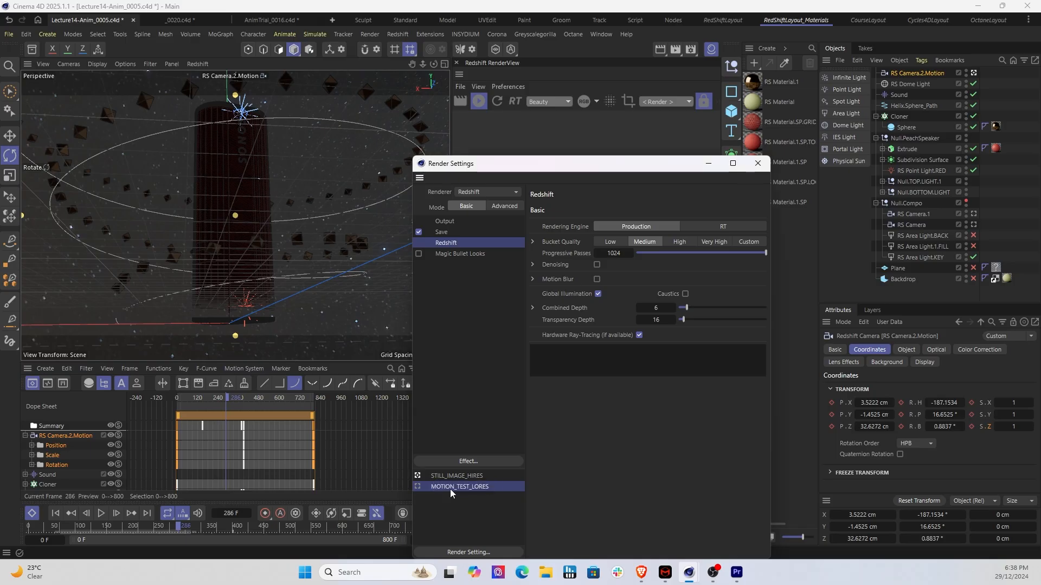
Set the Redshift bucket quality of MOTION_TEST_LORES to Low
click(457, 476)
click(454, 486)
click(607, 242)
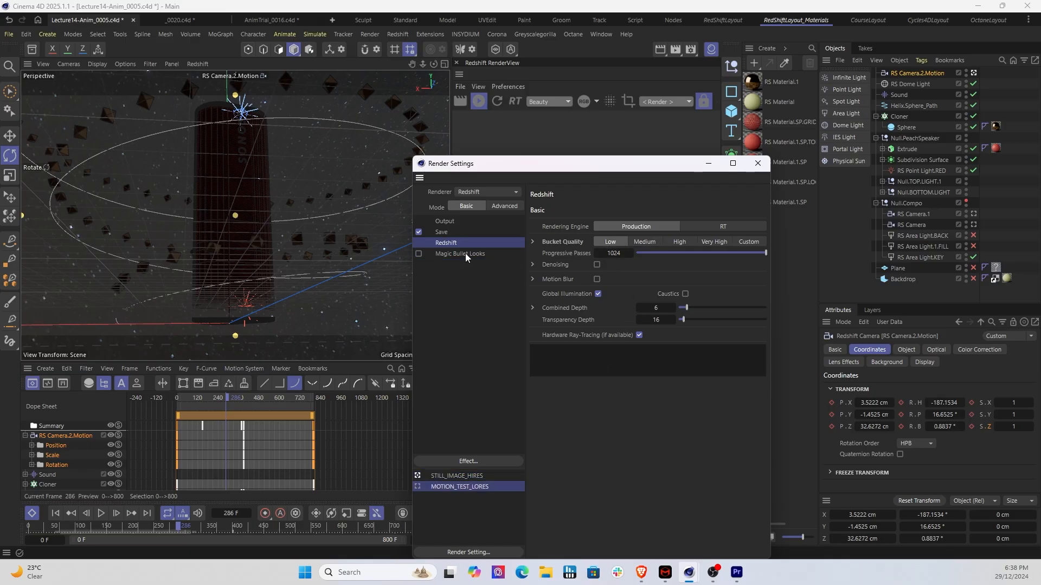
Set the output size of MOTION_TEST_LORES to the 640 x 480 screen preset
click(448, 223)
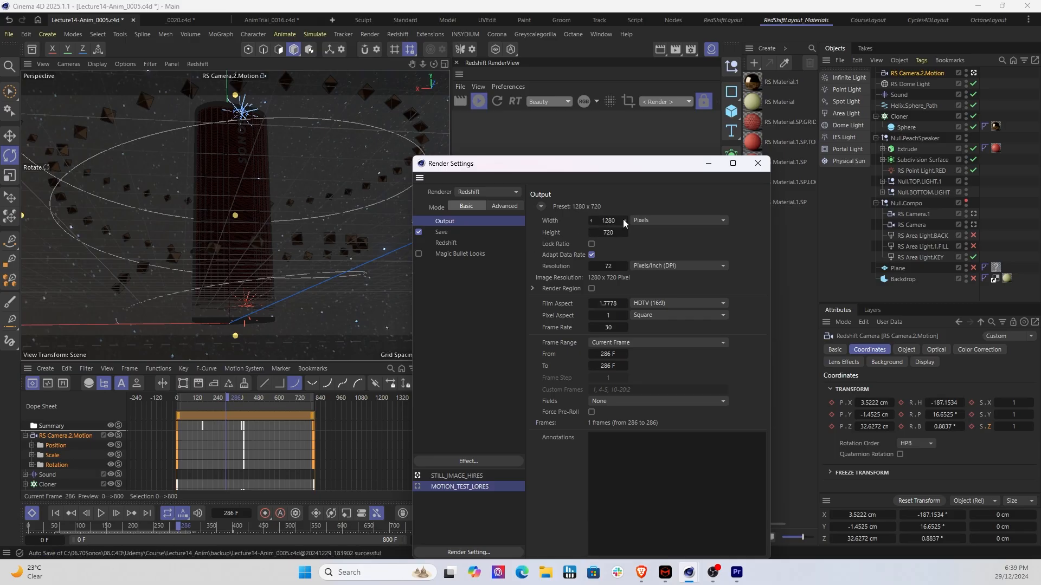
click(541, 207)
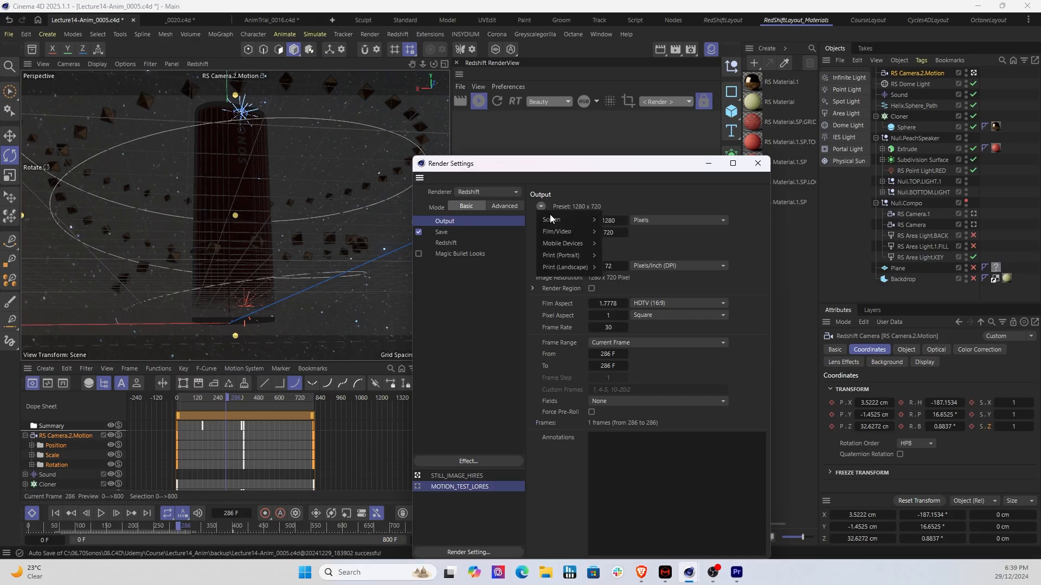
mouse_move(555, 221)
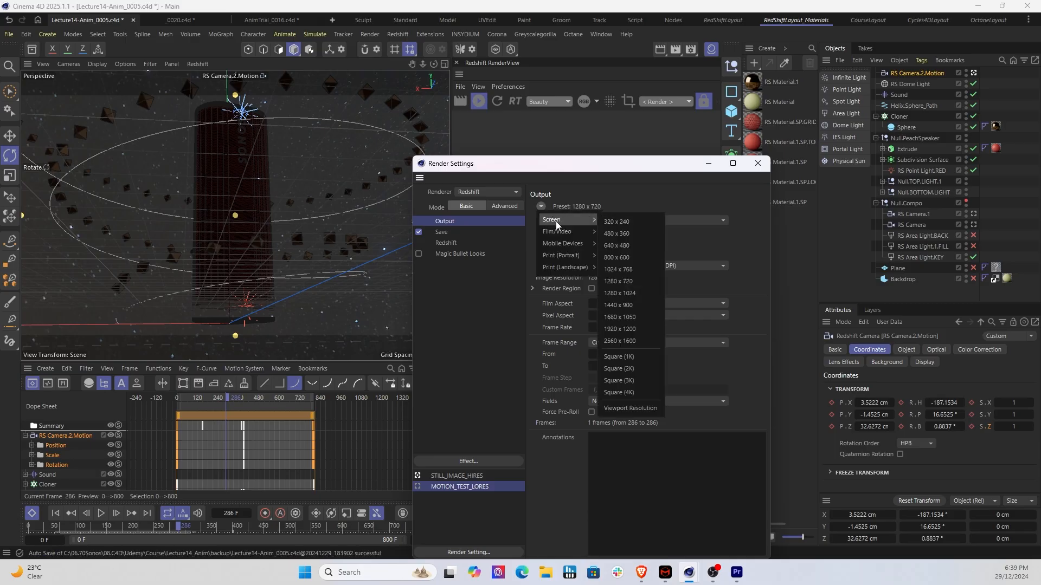
click(623, 249)
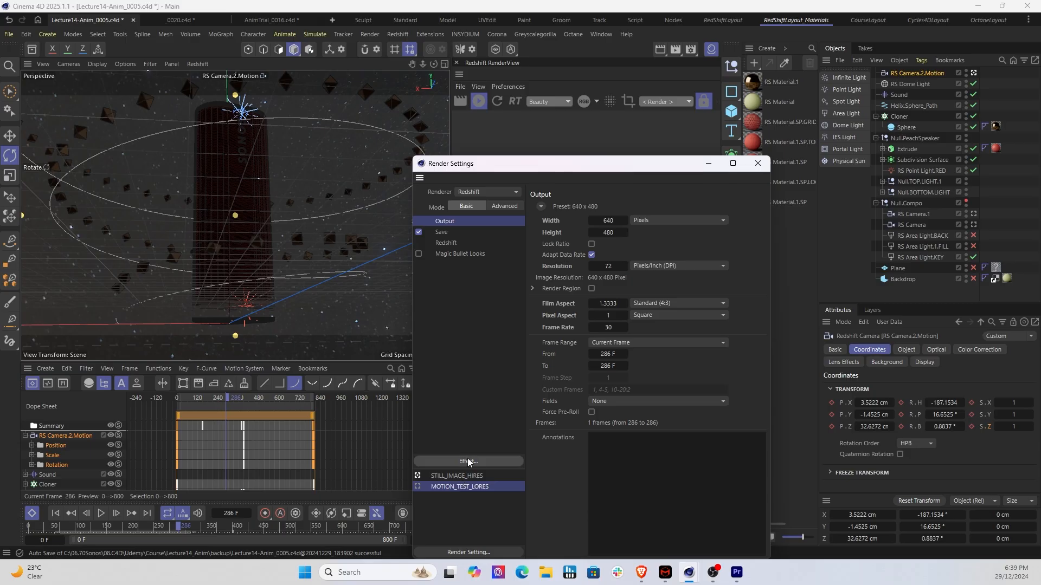
Browse for the regular image's save location and create a new folder named test_render there
click(447, 232)
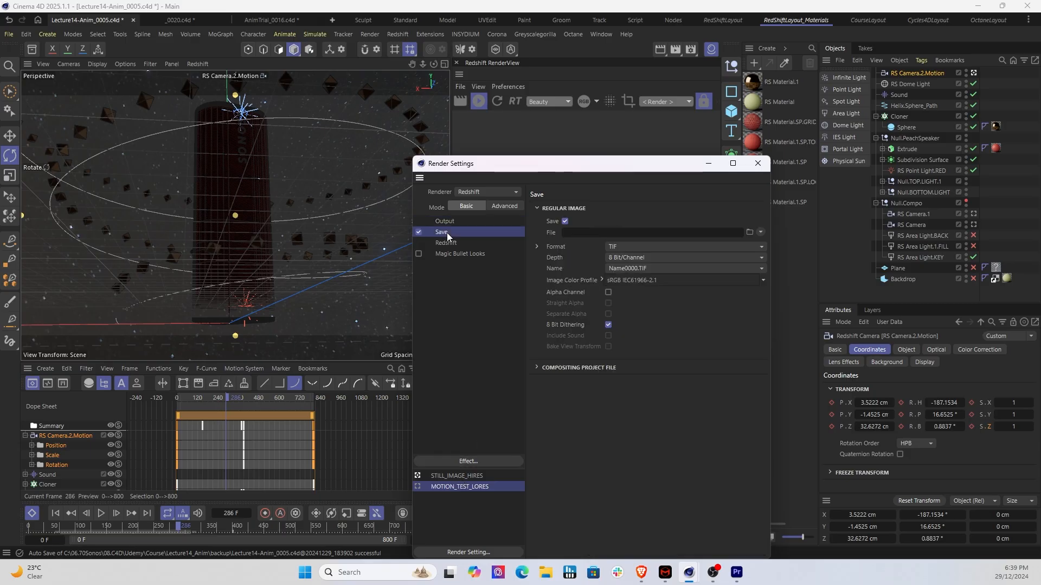
click(444, 243)
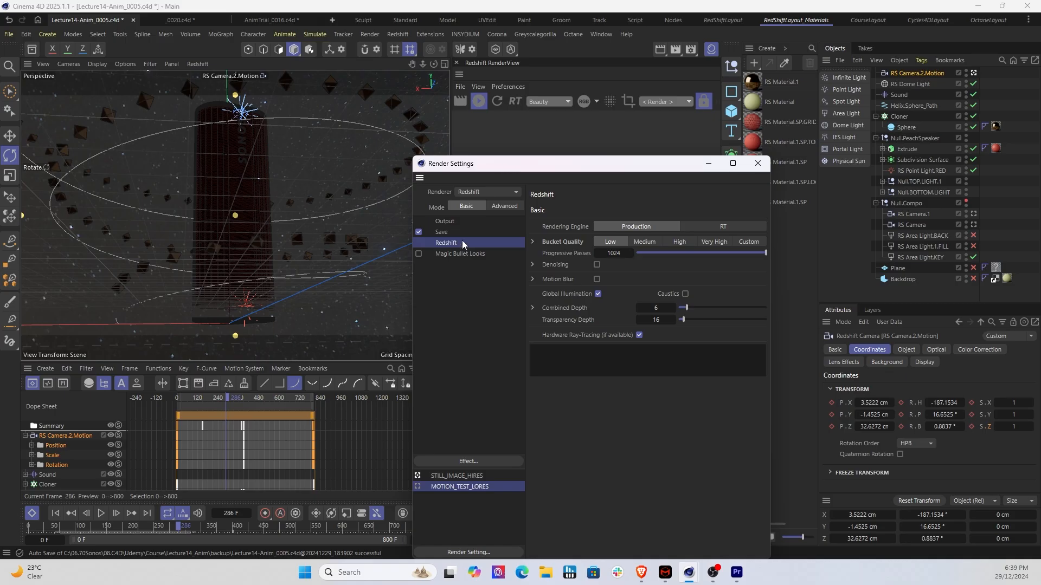
click(446, 232)
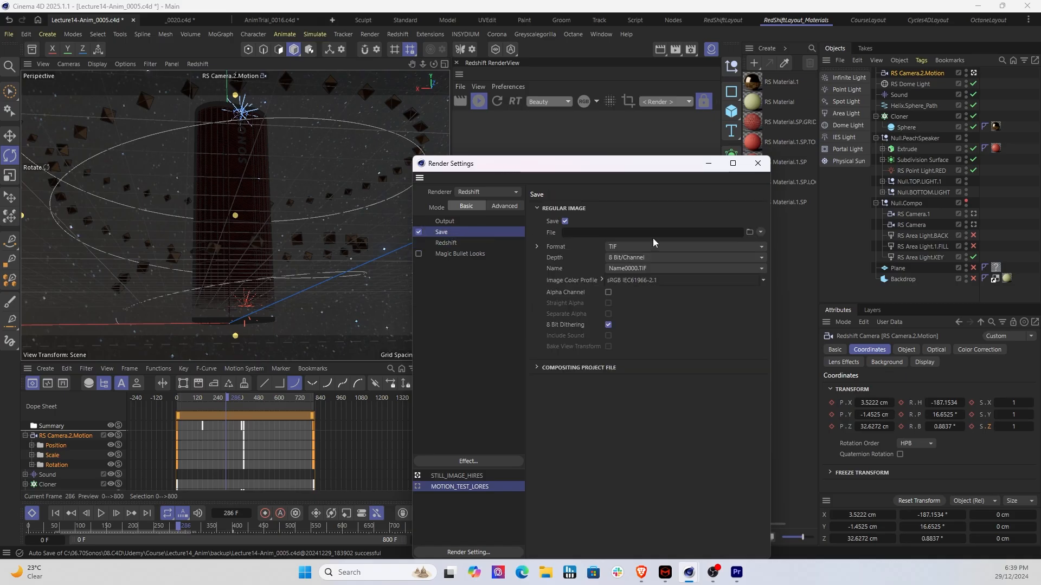
click(749, 232)
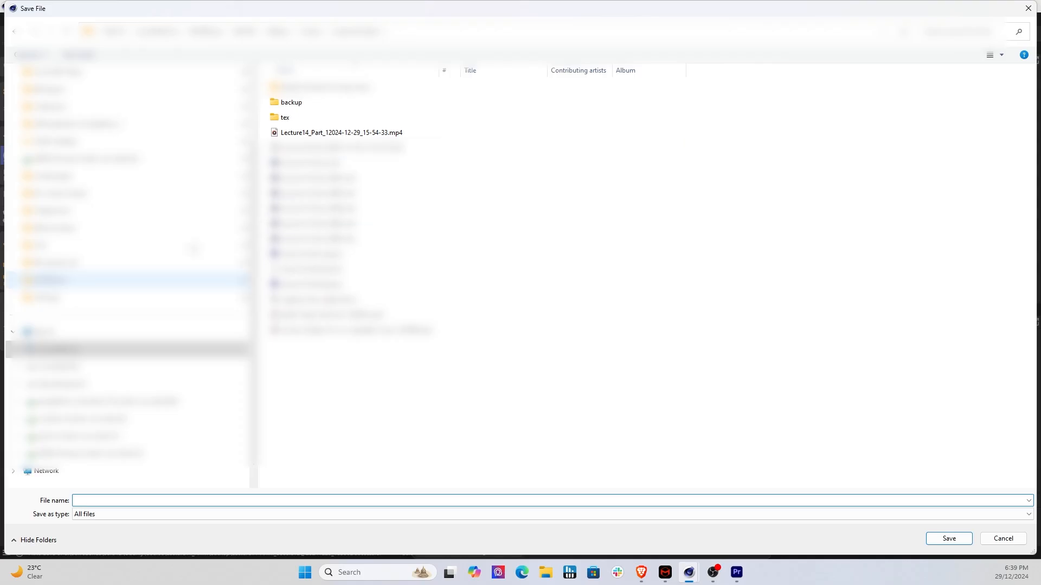
click(79, 54)
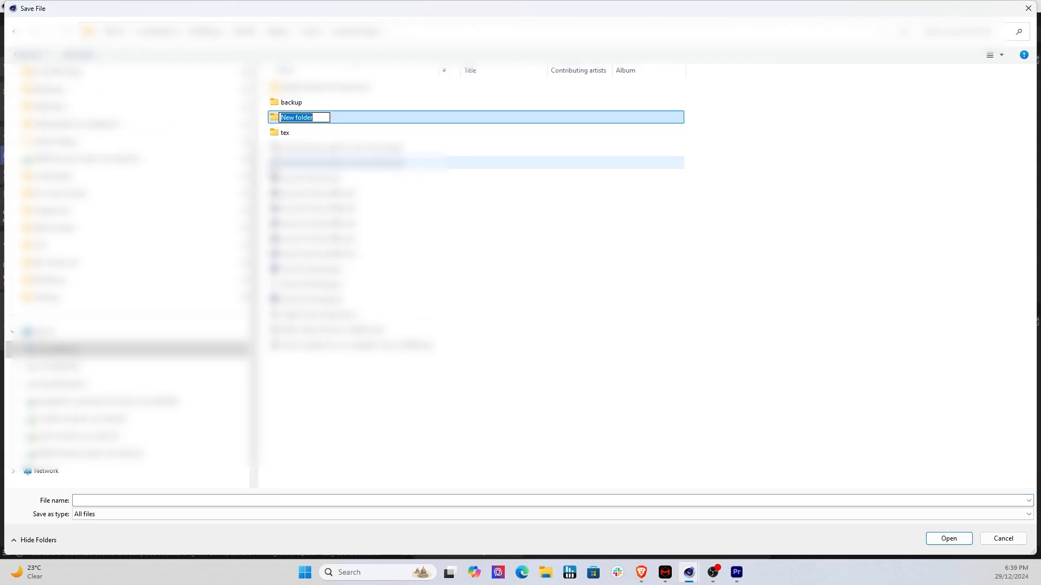
text(test_render)
key(Return)
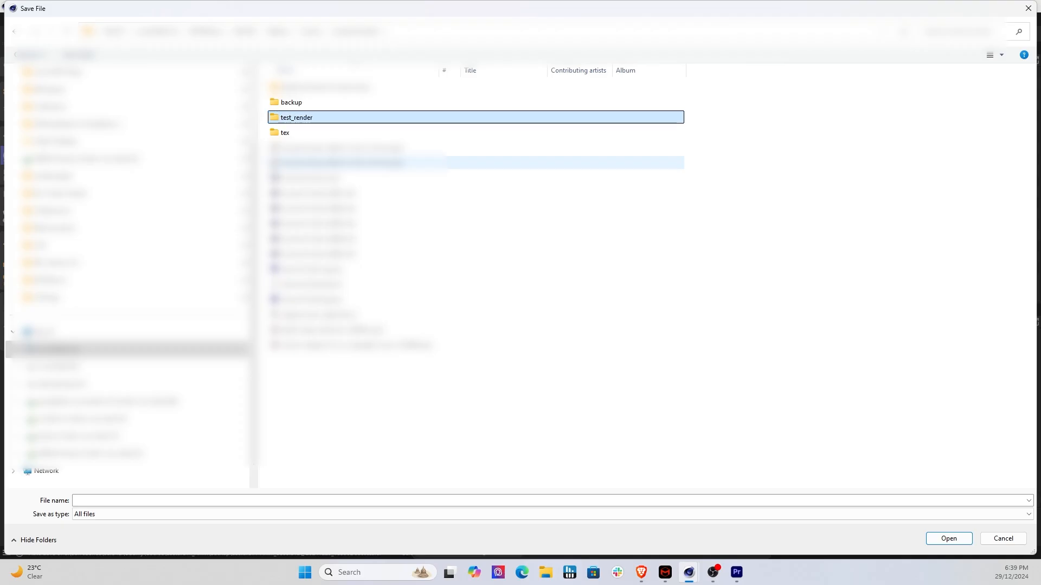
Set the render's save file to test_render inside the test_render folder
double_click(319, 118)
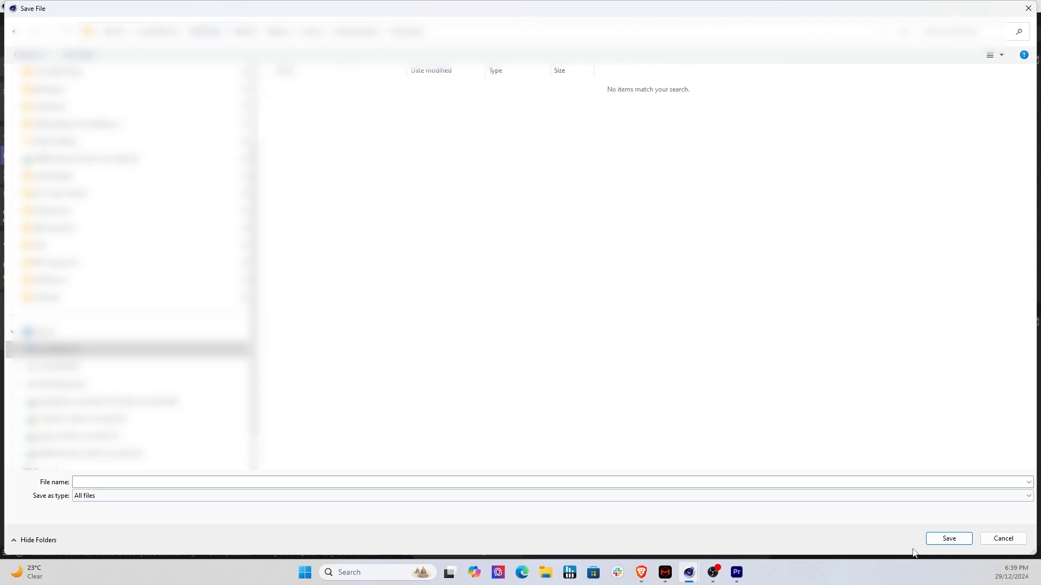
click(720, 483)
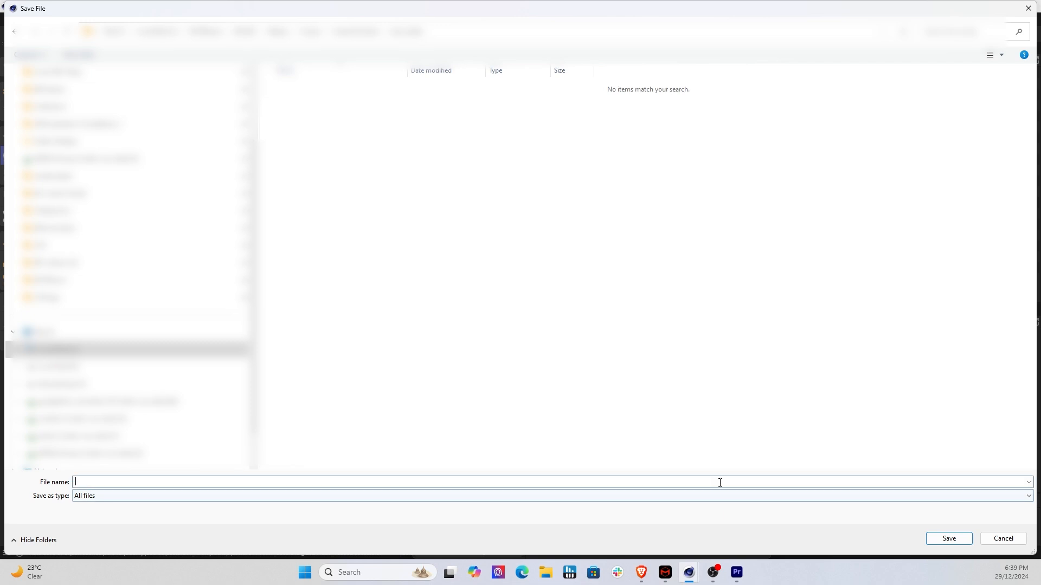
text(test_)
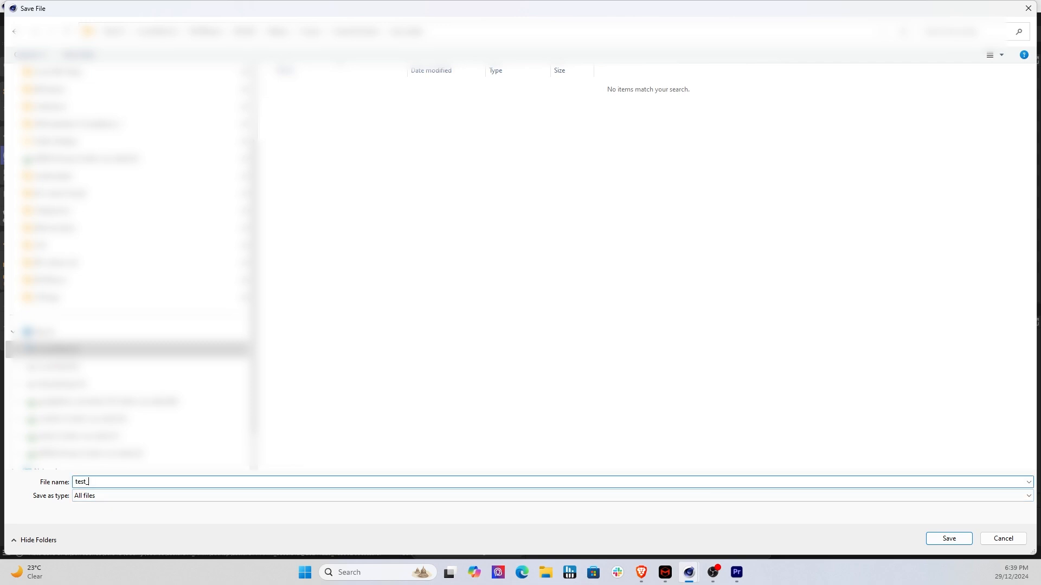
text(render)
key(Return)
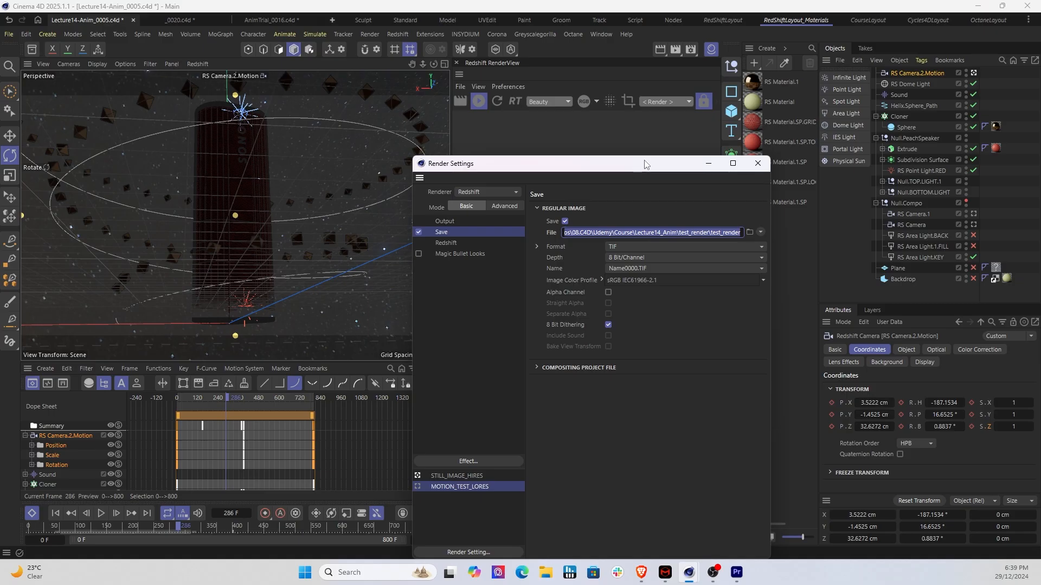
Expand the regular image's format options, try MP4, and set the save format to JPG
drag(645, 163, 567, 105)
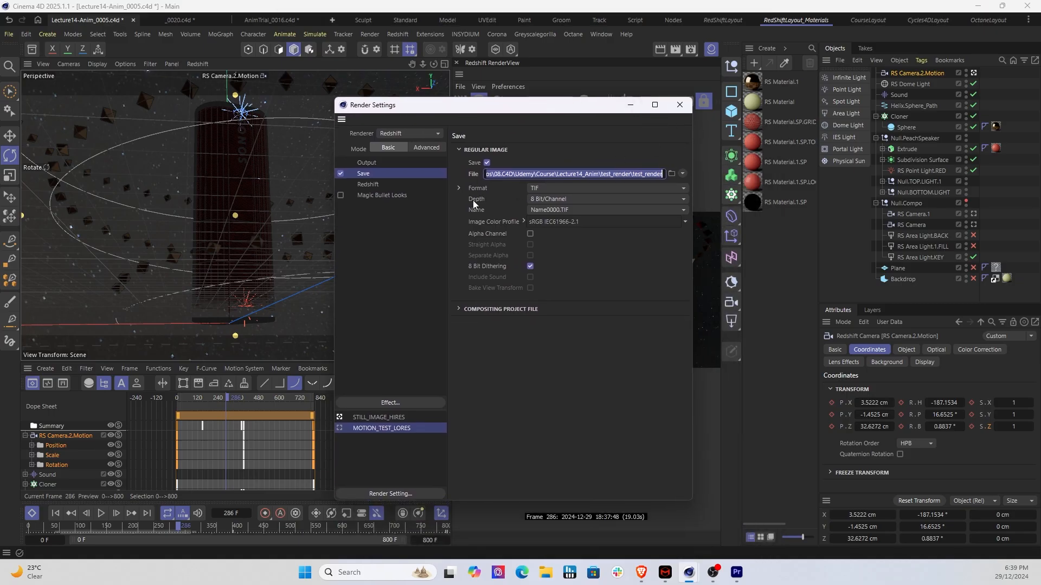
click(459, 188)
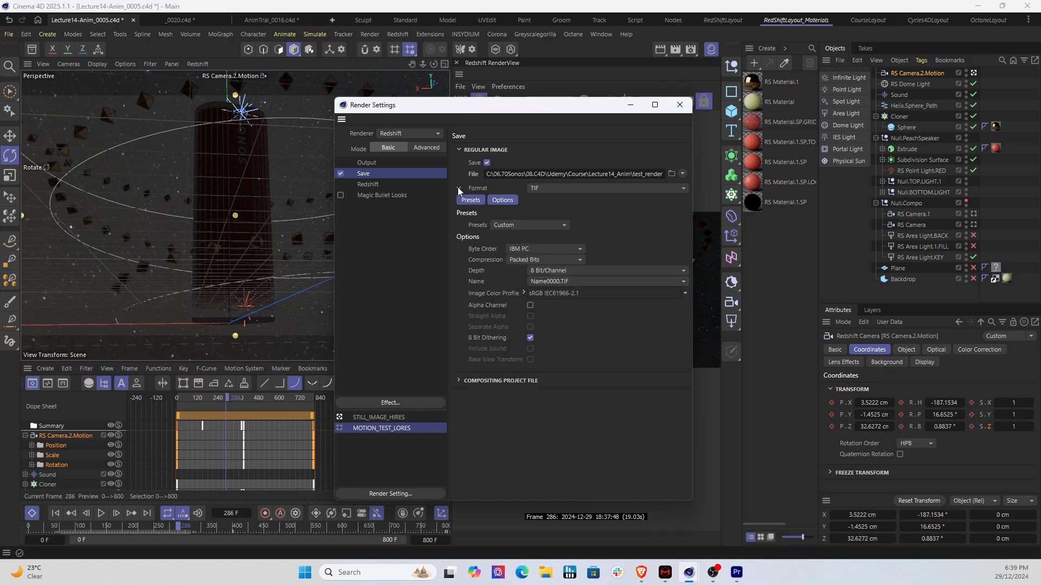
click(560, 187)
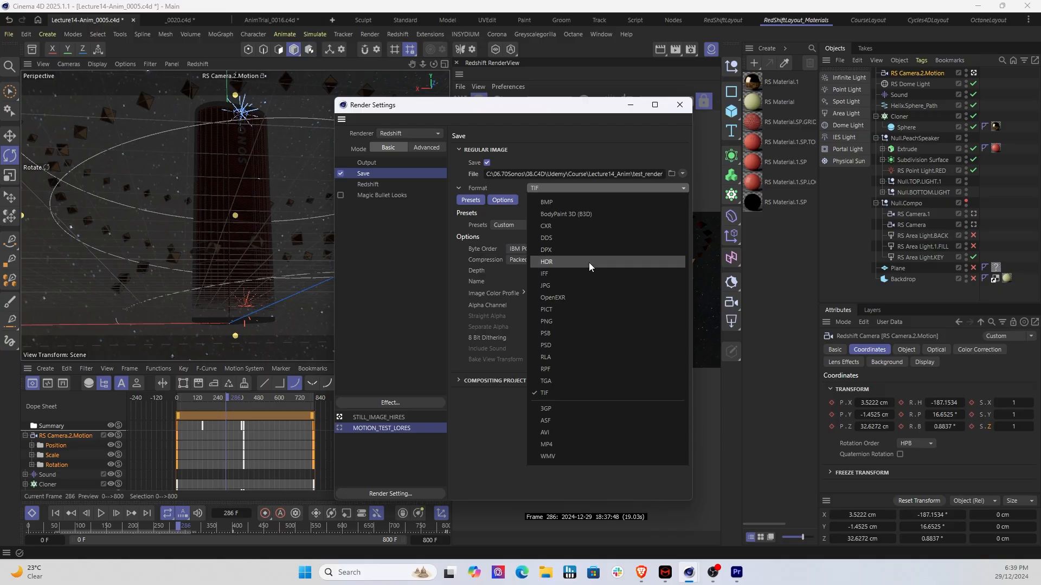
click(591, 445)
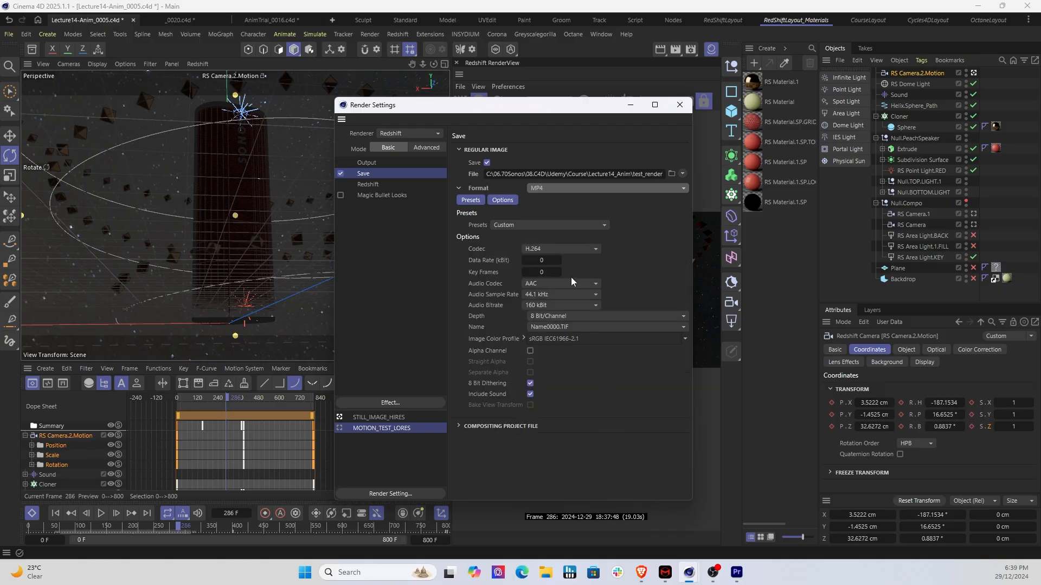
click(612, 190)
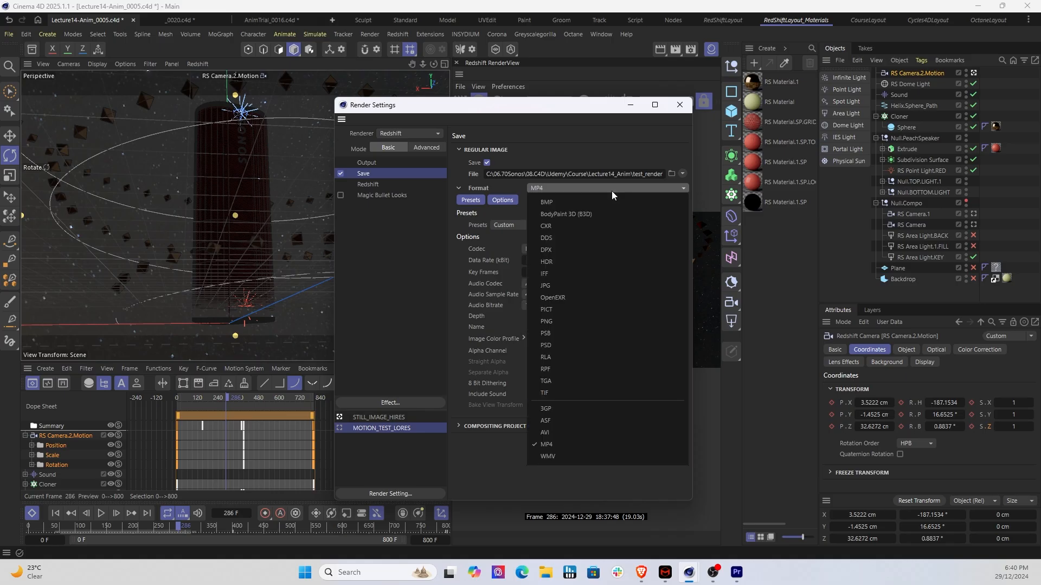
click(609, 285)
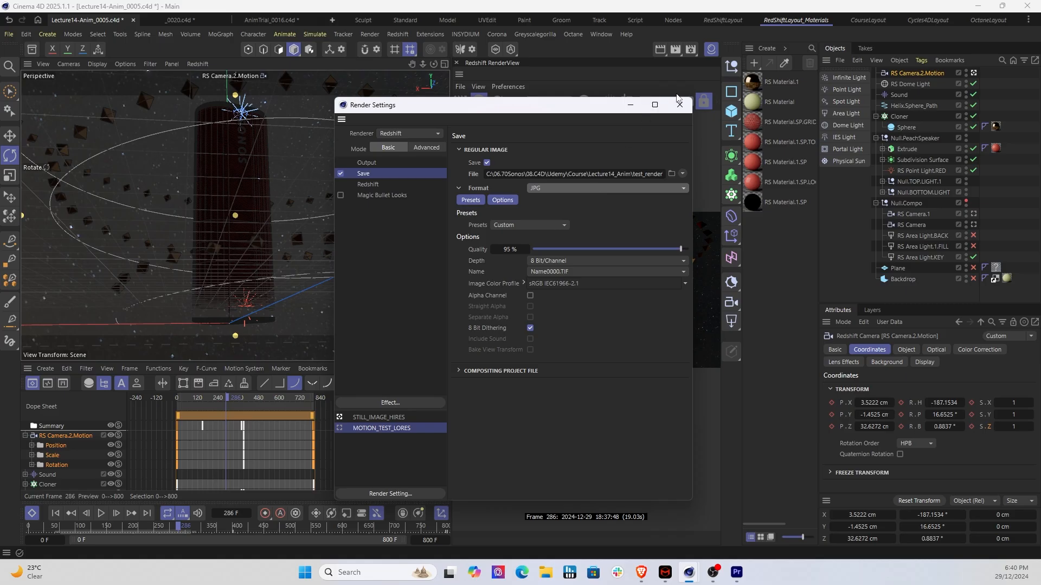
click(662, 174)
text(est_render)
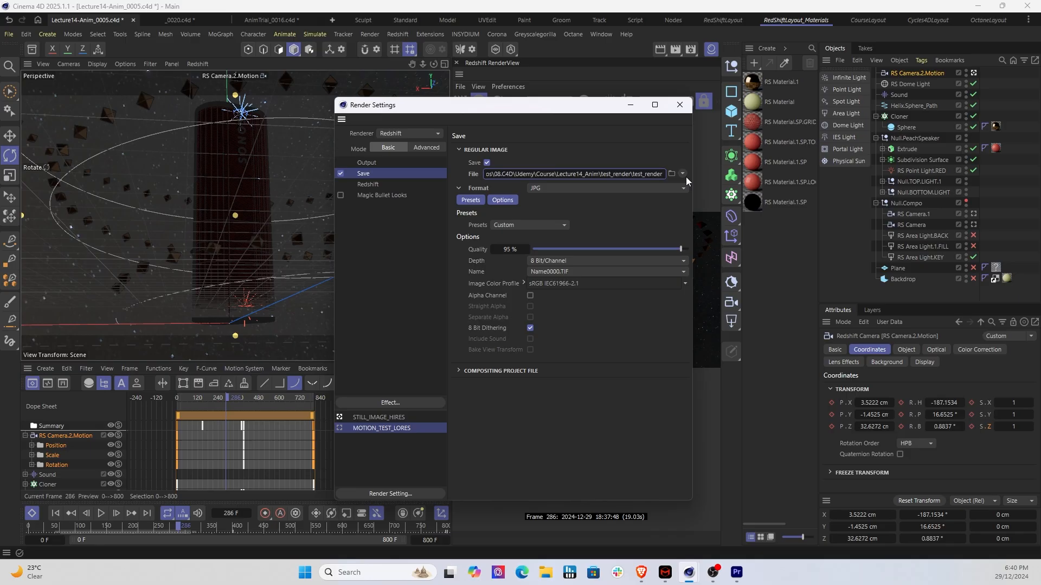
text(_)
key(BackSpace)
Make MOTION_TEST_LORES the active render setting and close the render settings
click(339, 429)
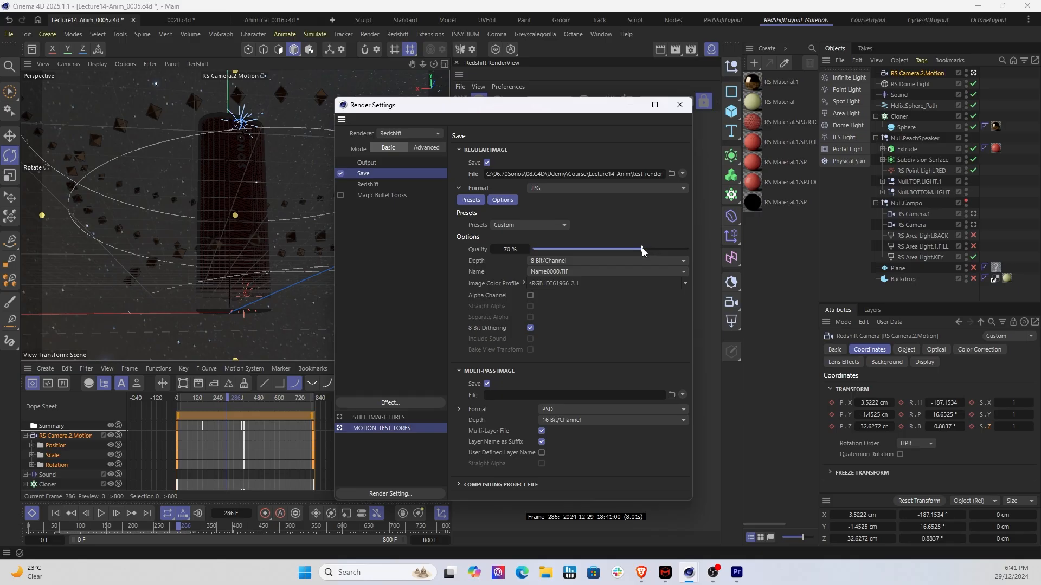
click(680, 104)
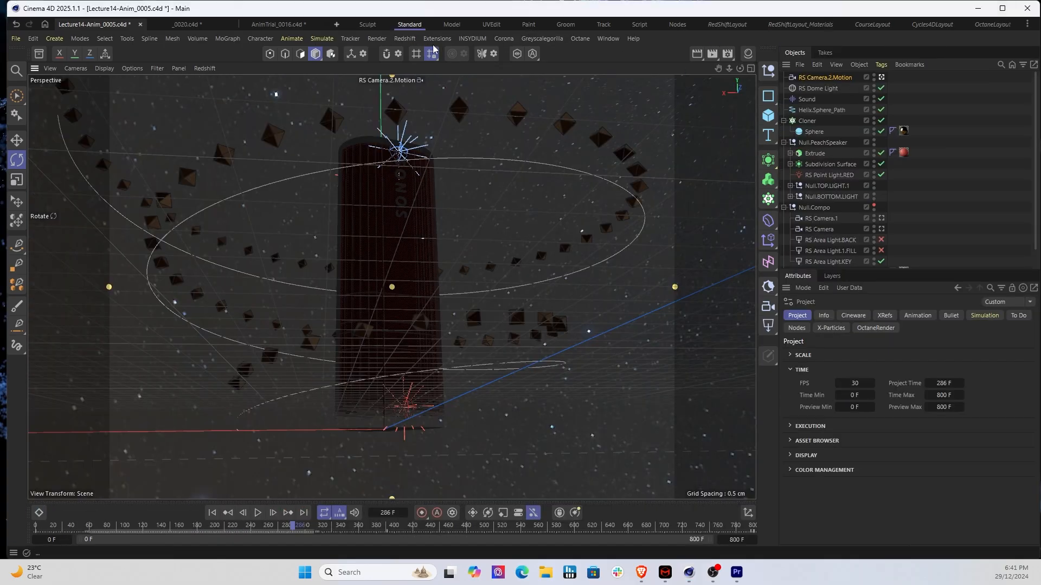
Apply the HDTV 1080 25 output preset to the MOTION_TEST_LORES render setting
click(407, 40)
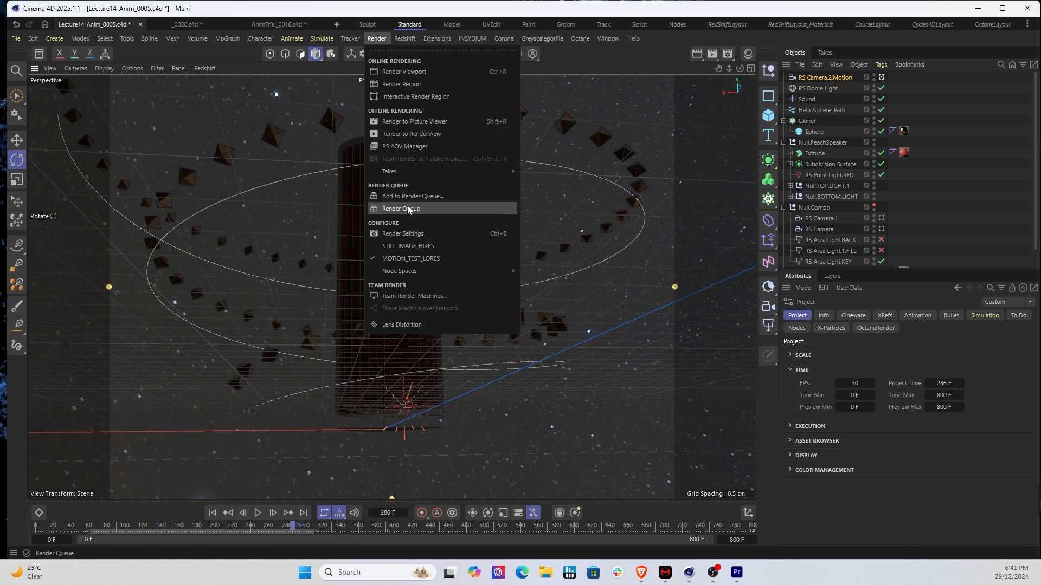
click(410, 235)
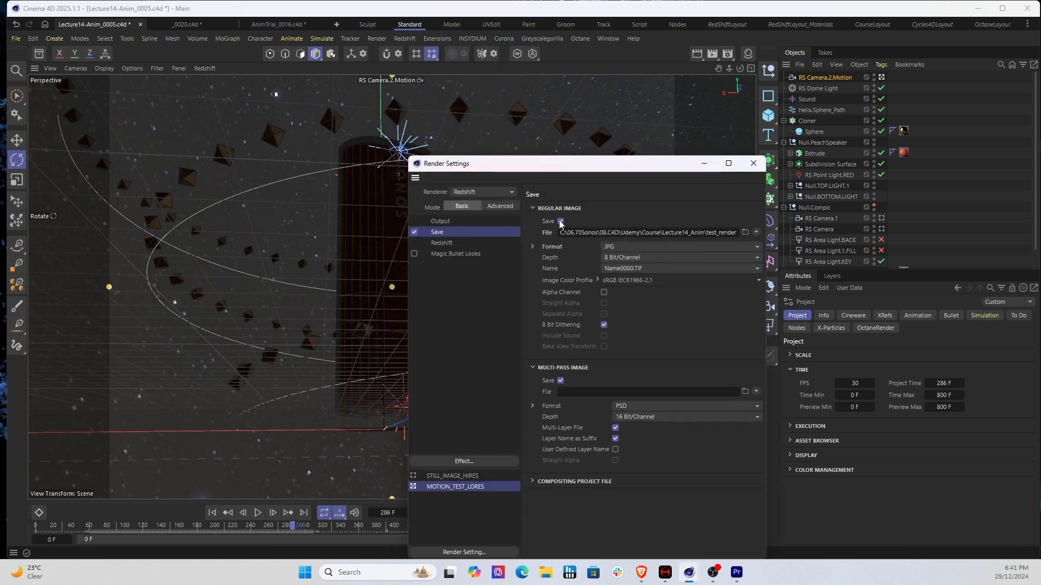
click(454, 221)
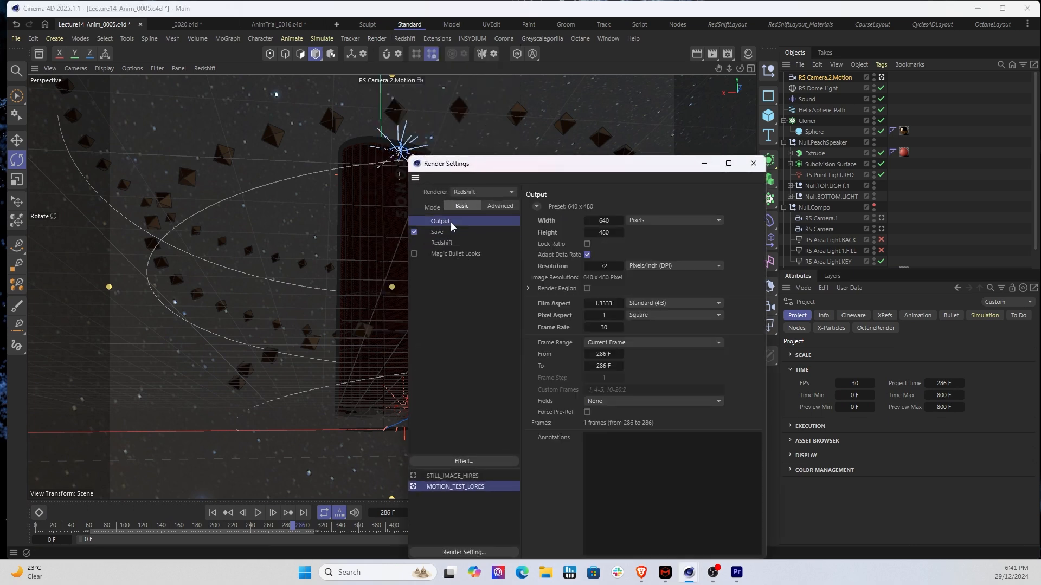
click(537, 207)
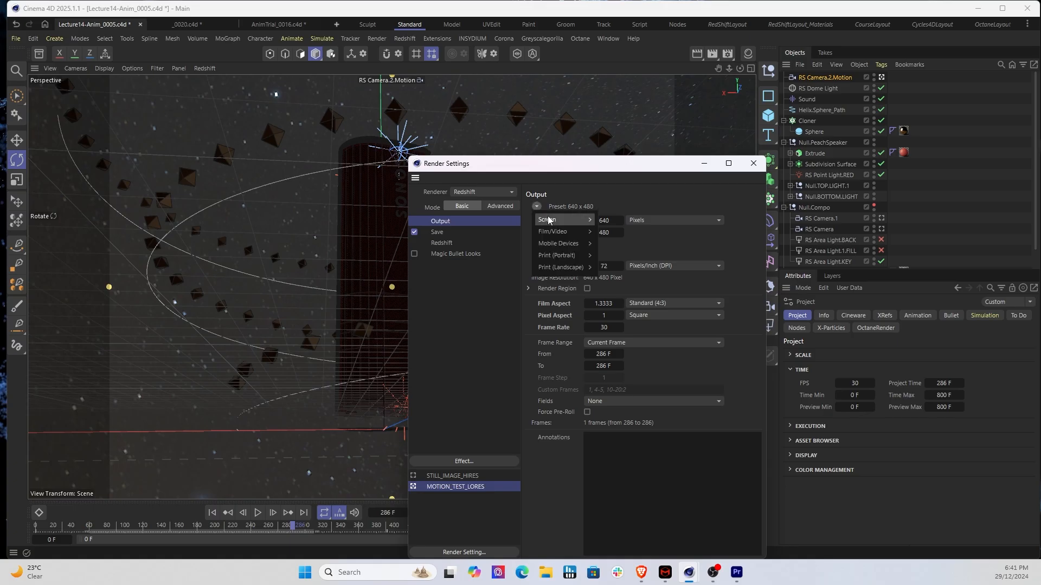
mouse_move(551, 222)
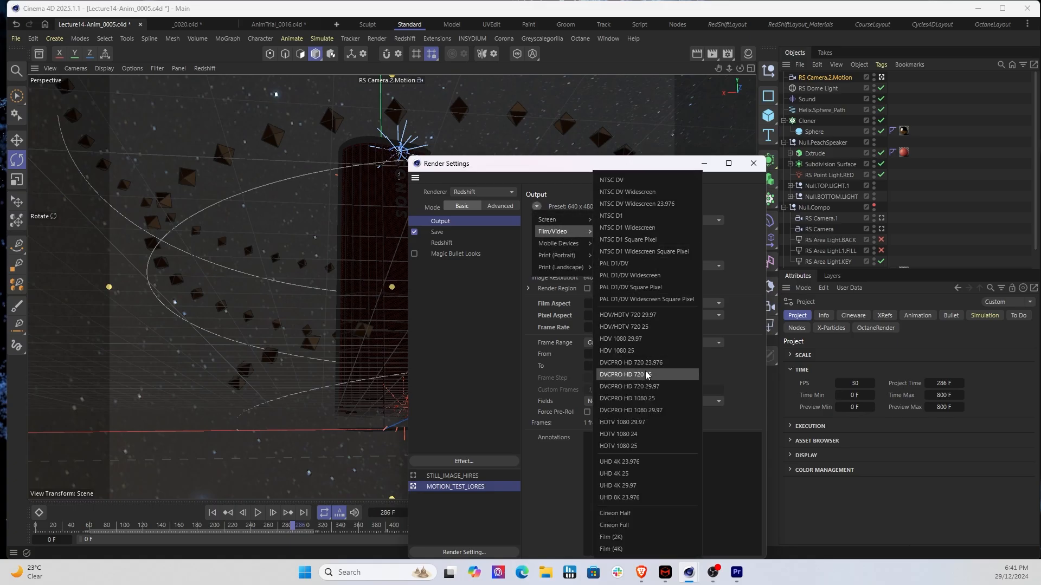
click(641, 447)
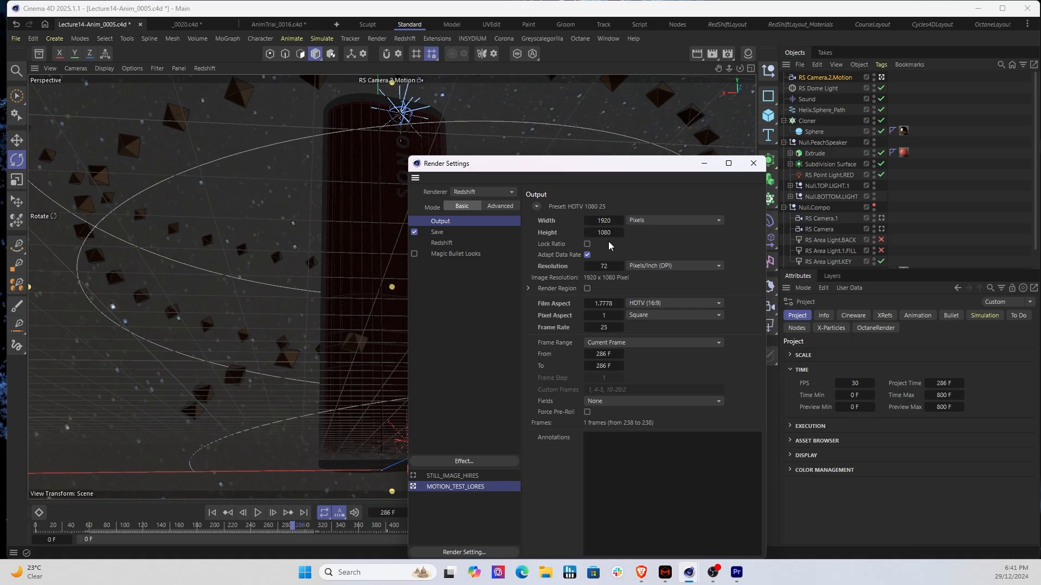
Lock the output ratio, set the frame range from 0 to 400, and close the render settings
click(587, 244)
click(603, 353)
text(0)
key(Tab)
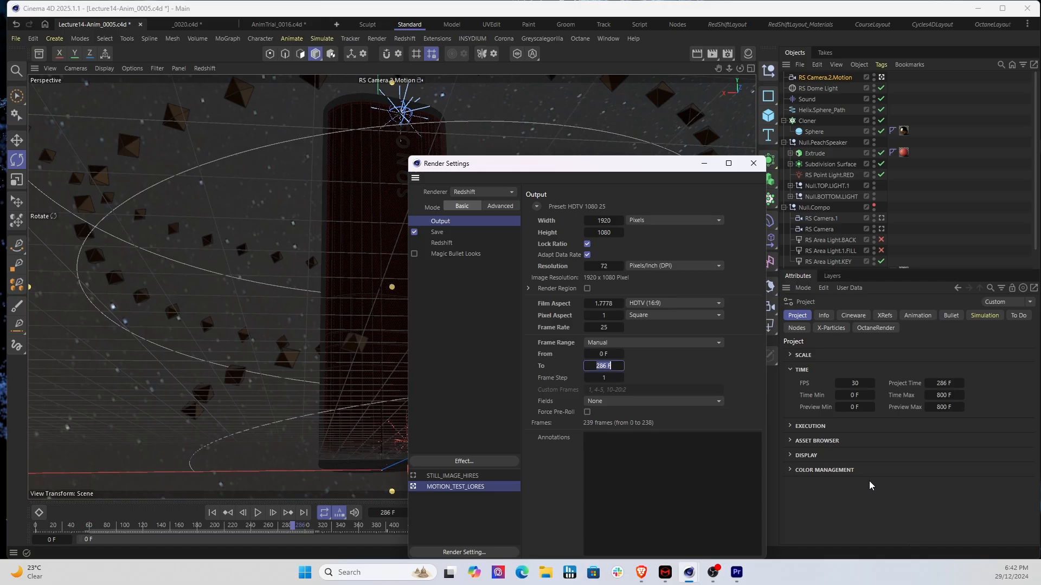
text(400)
click(756, 165)
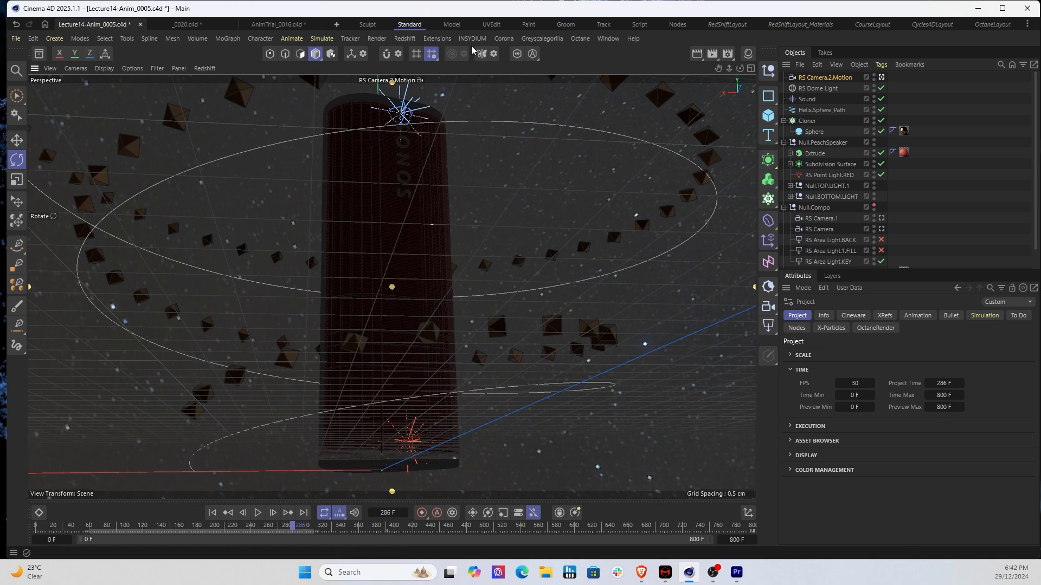
Reopen the render settings to check the output and save options of MOTION_TEST_LORES, and close them
click(377, 39)
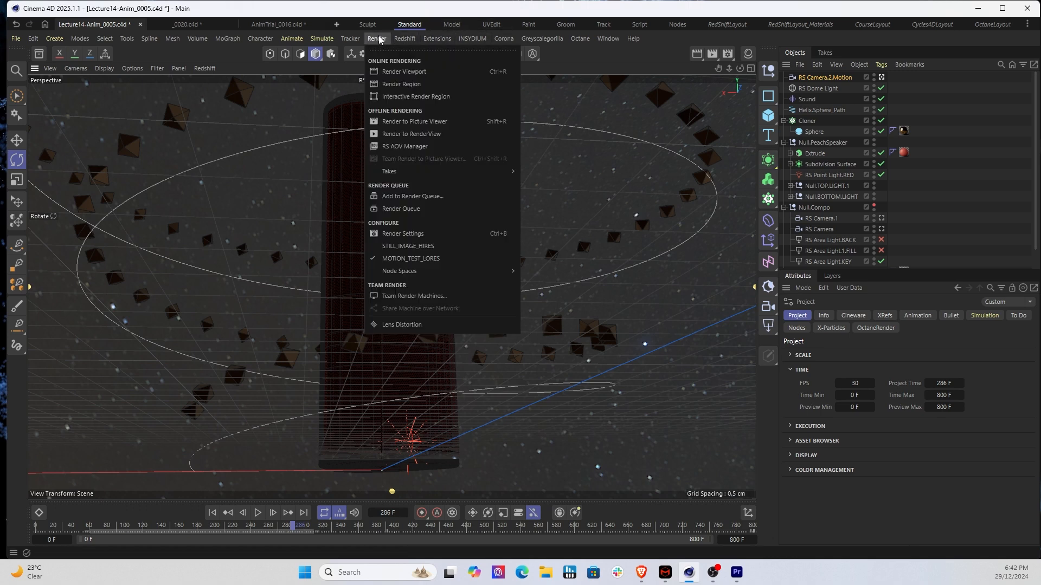
click(425, 233)
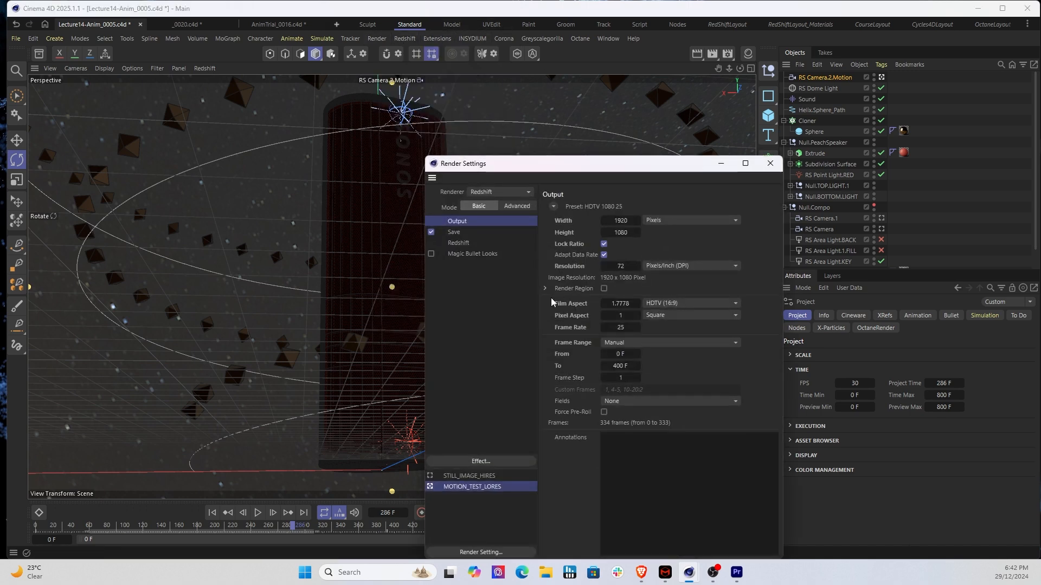
click(458, 233)
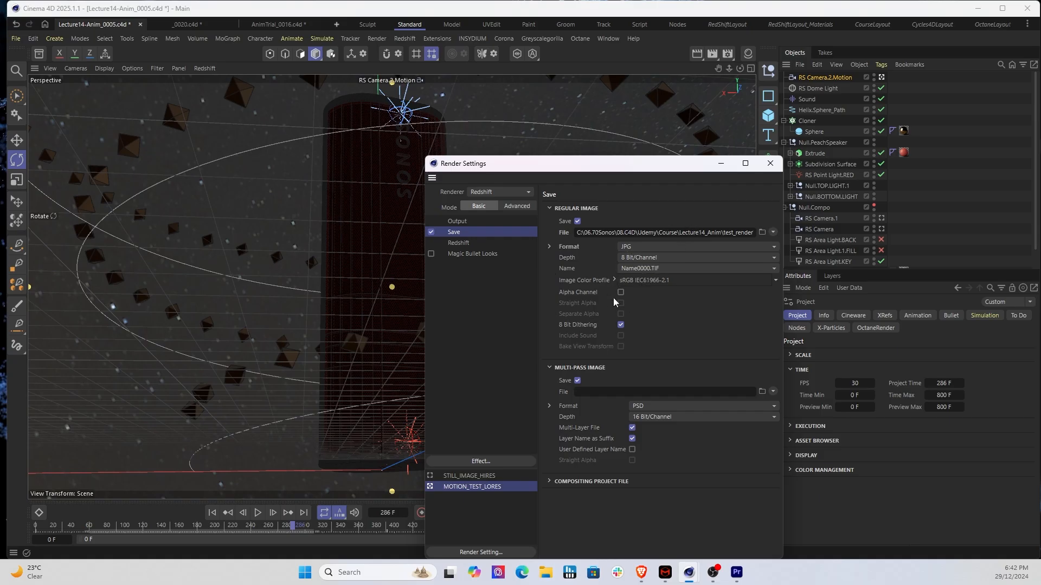
click(769, 163)
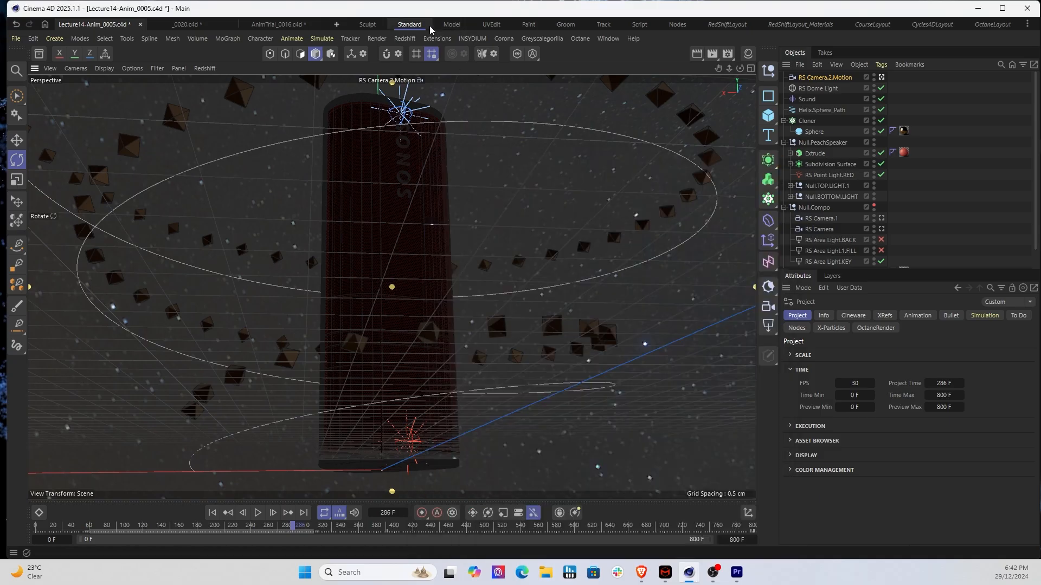
Render the animation to the Picture Viewer and look through the rendered frames in its history
click(379, 39)
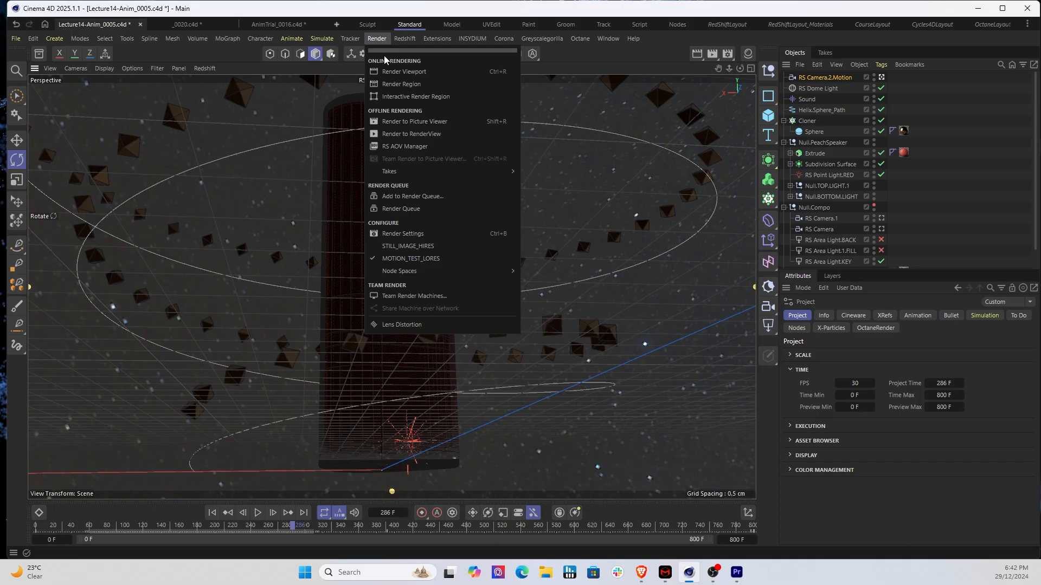
click(409, 123)
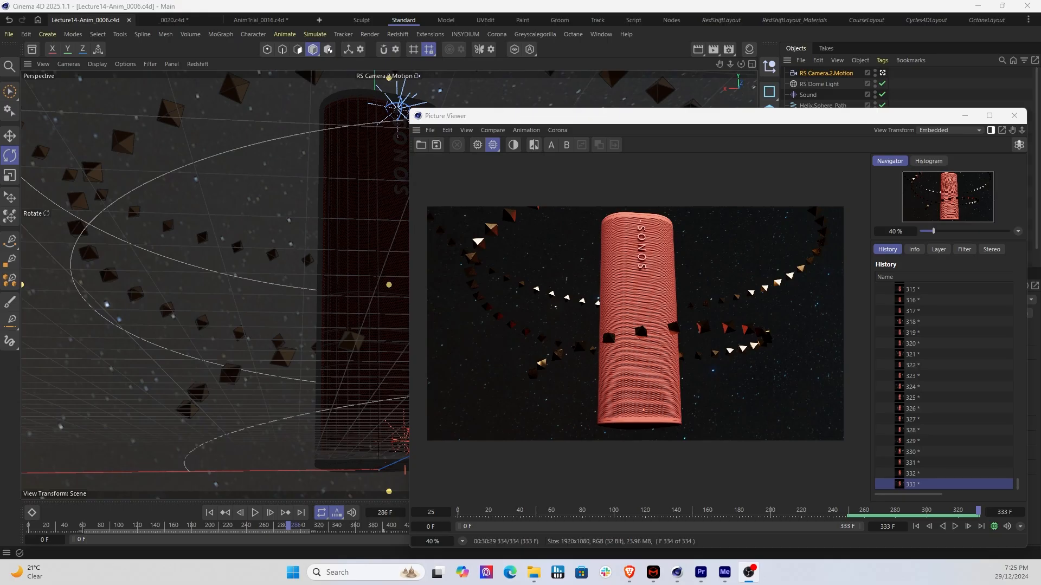
drag(793, 119, 640, 85)
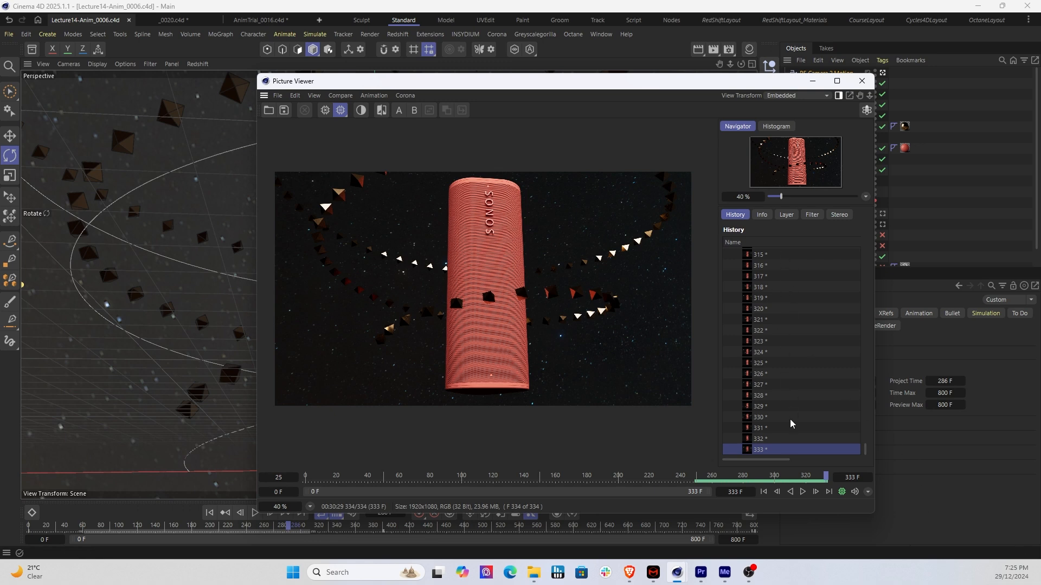
scroll(779, 373, up, 10)
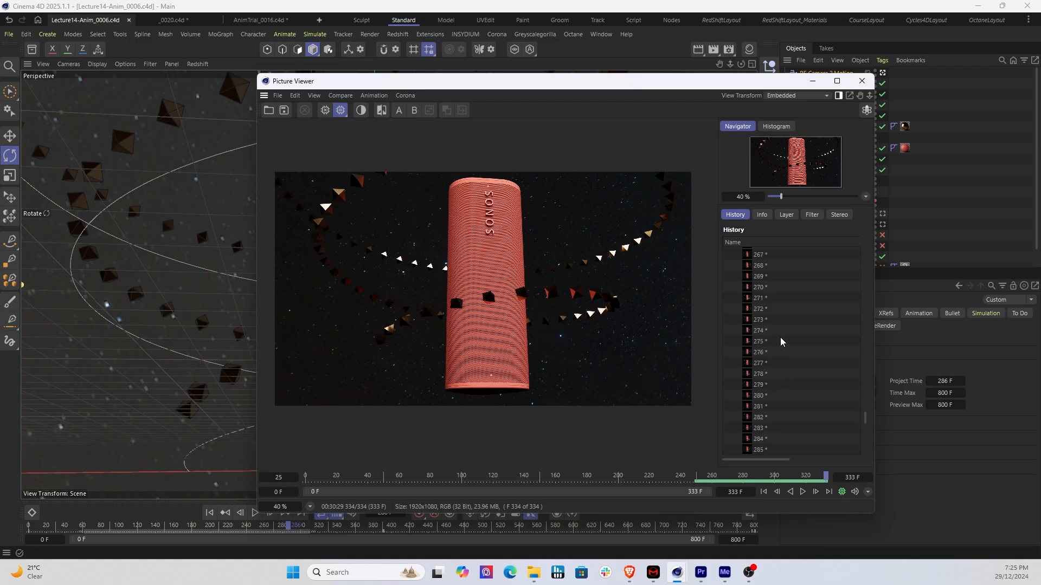
Switch to Adobe Premiere Pro and maximize its window
click(701, 572)
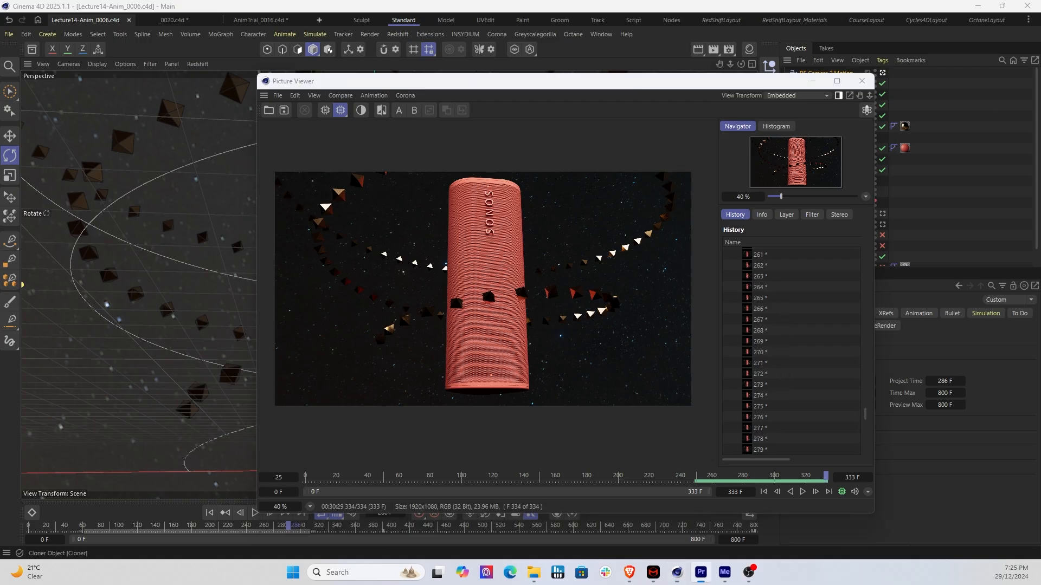
drag(716, 184, 463, 140)
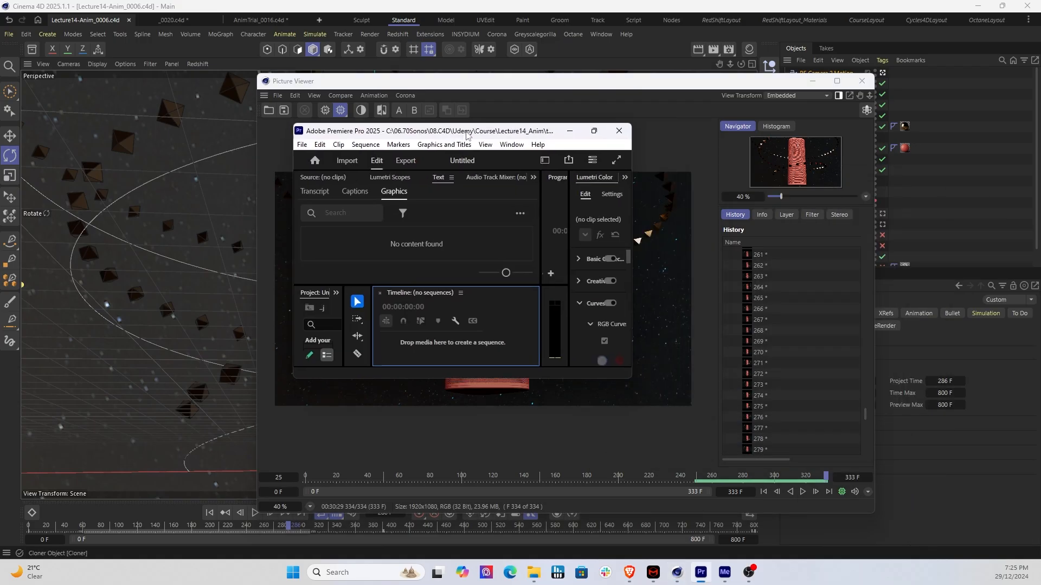
double_click(455, 133)
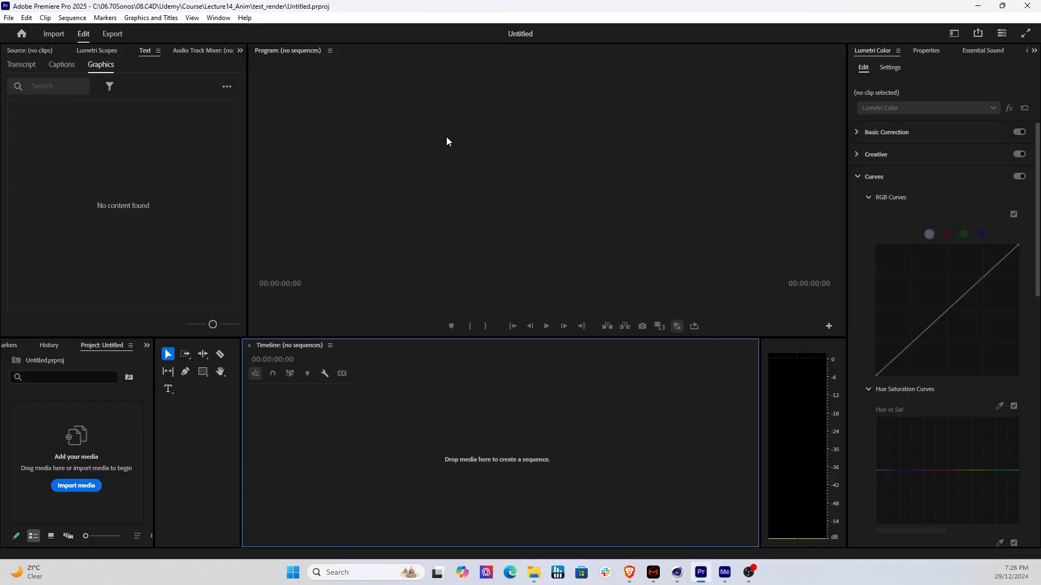
Import the rendered JPG frames as an image sequence starting from test_render0000.jpg
click(77, 486)
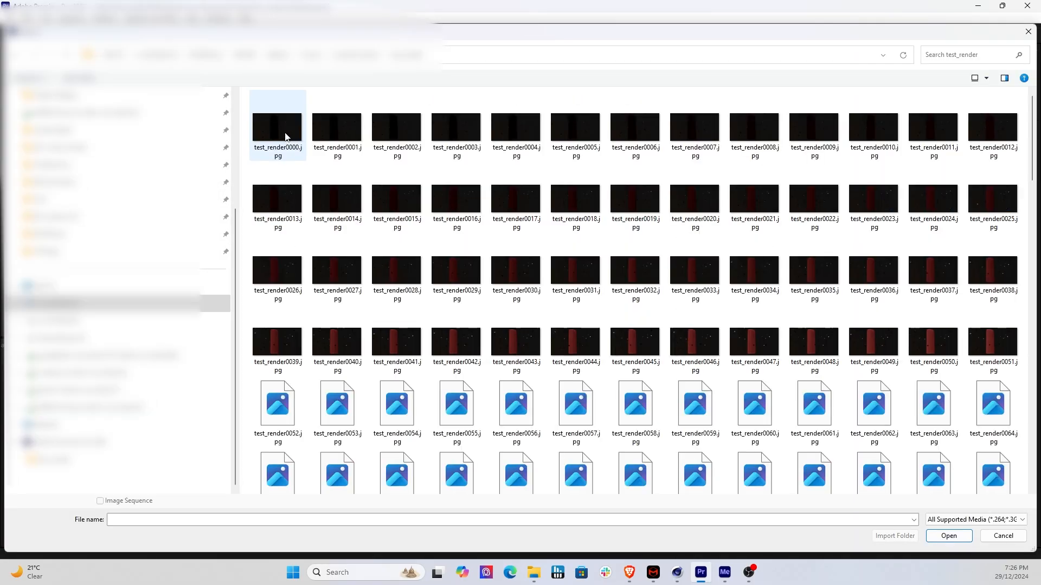
click(279, 130)
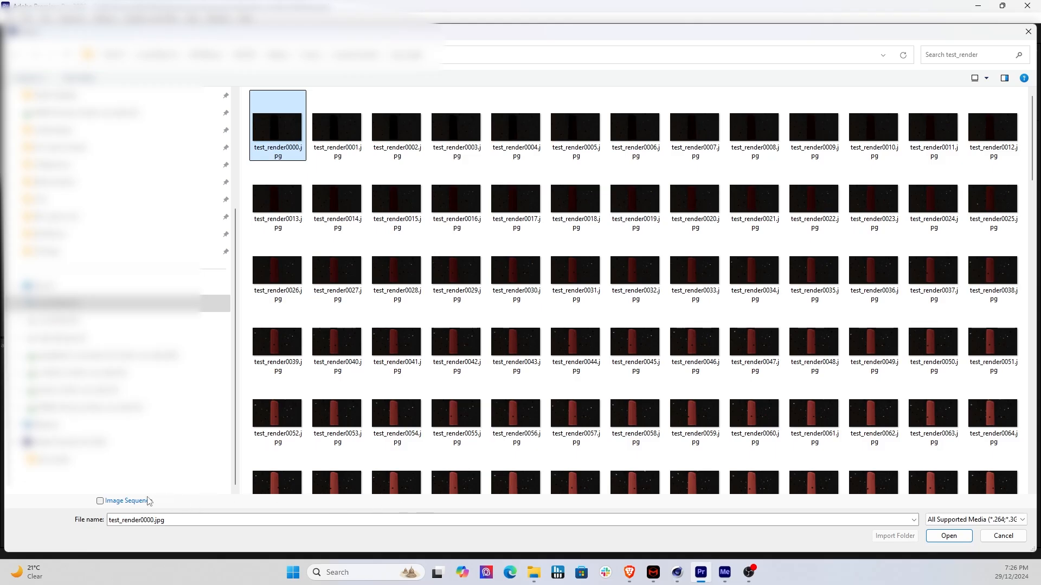
click(126, 505)
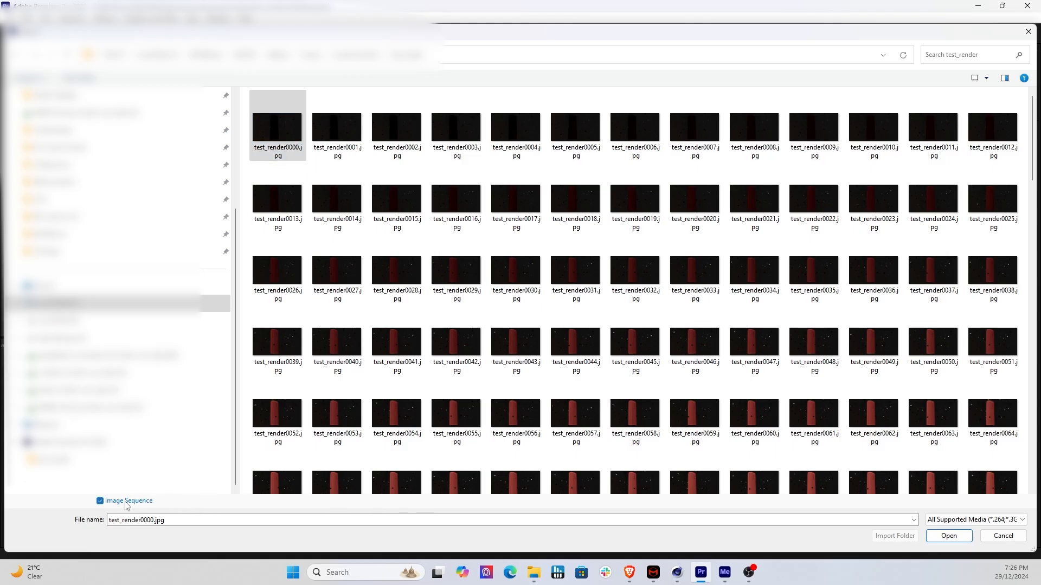
click(282, 143)
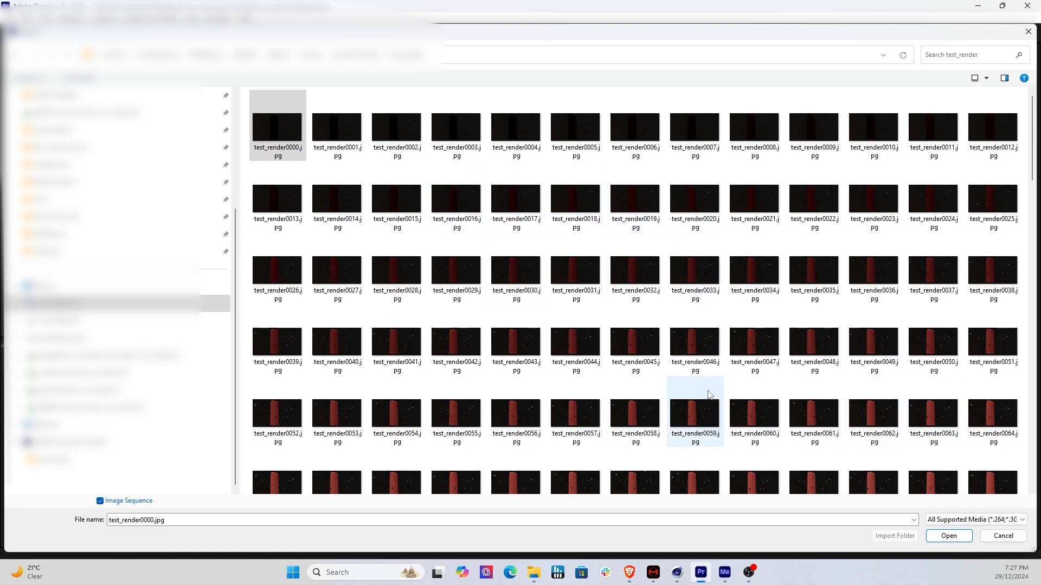
scroll(694, 399, down, 5)
scroll(783, 395, down, 5)
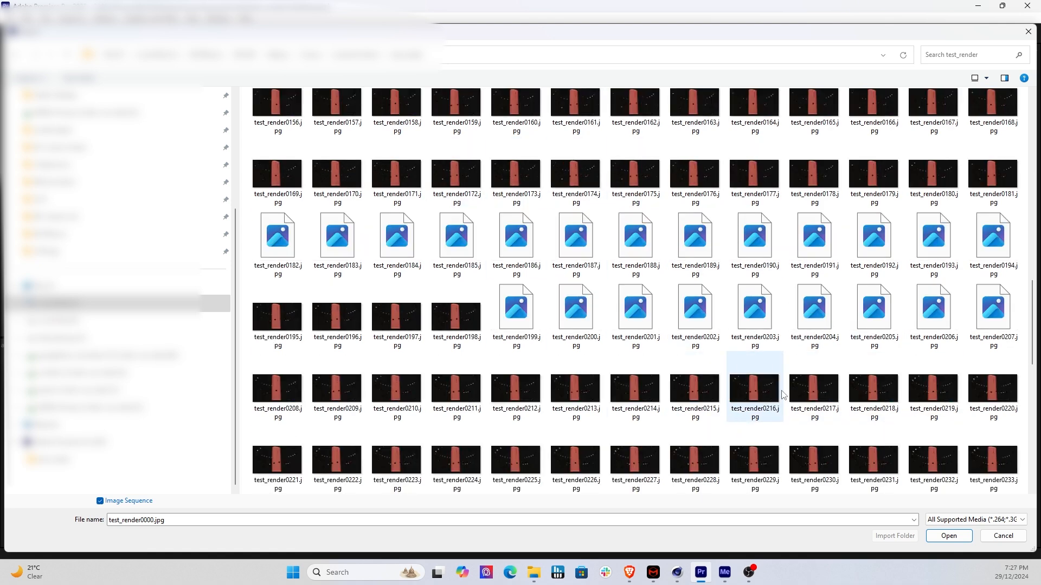
click(956, 538)
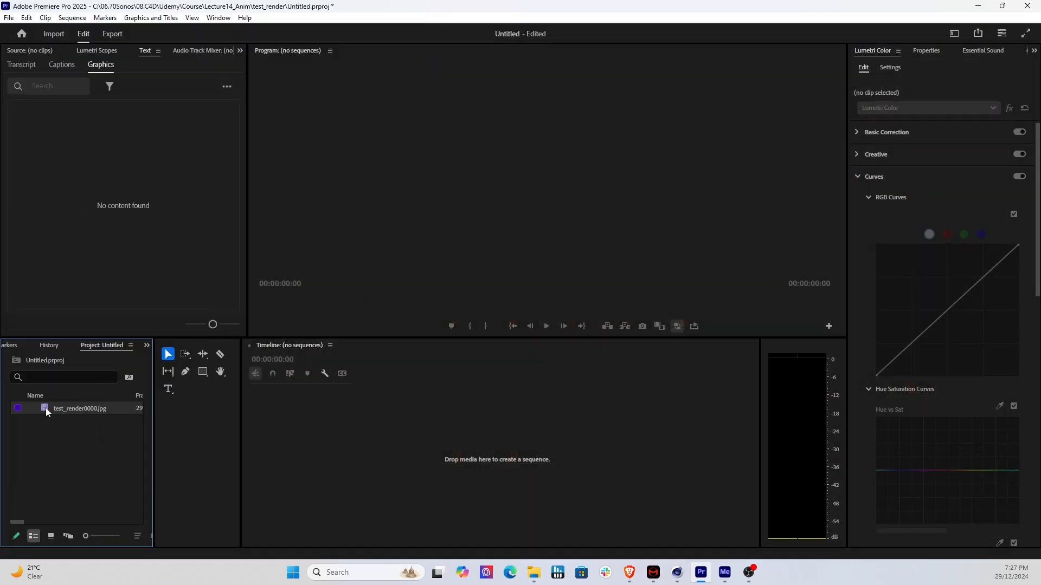
Create a new sequence from the test_render0000.jpg clip and play it back
drag(45, 408, 443, 429)
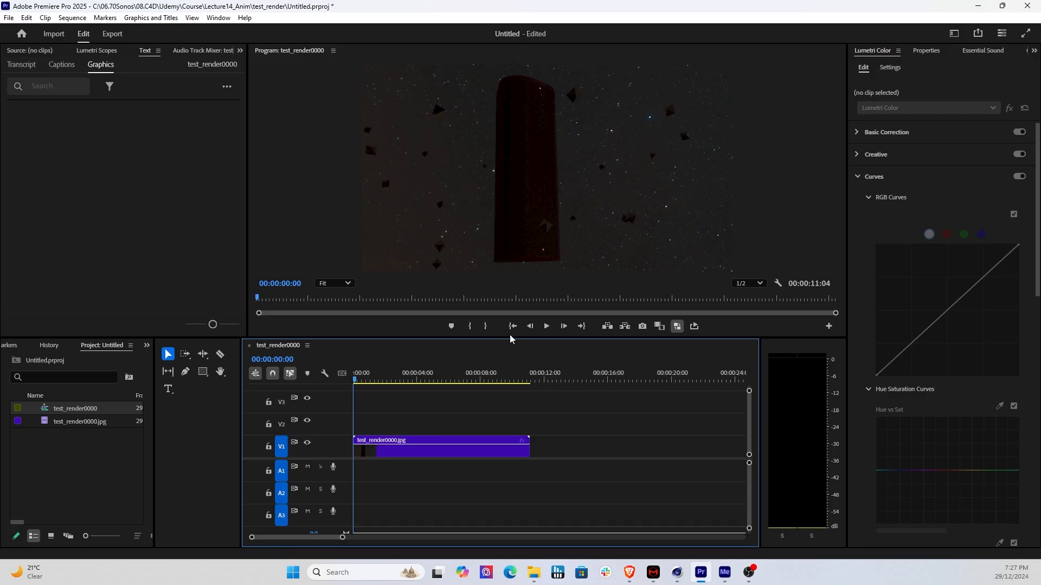
click(546, 326)
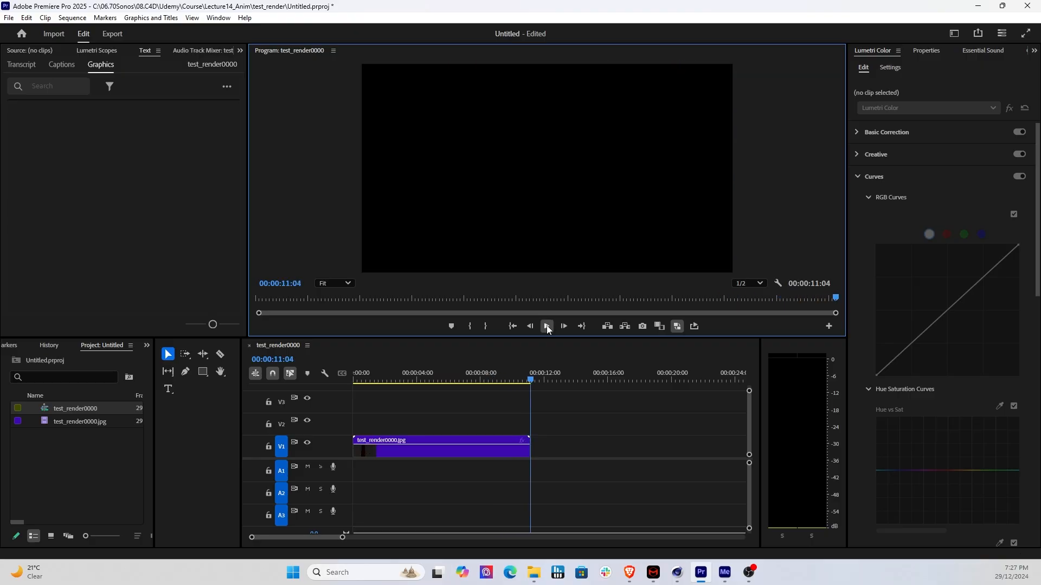
Import the music file unseen-danger-fss-no-copyright-music-252588.mp3 from the Lecture14_Anim folder
right_click(67, 459)
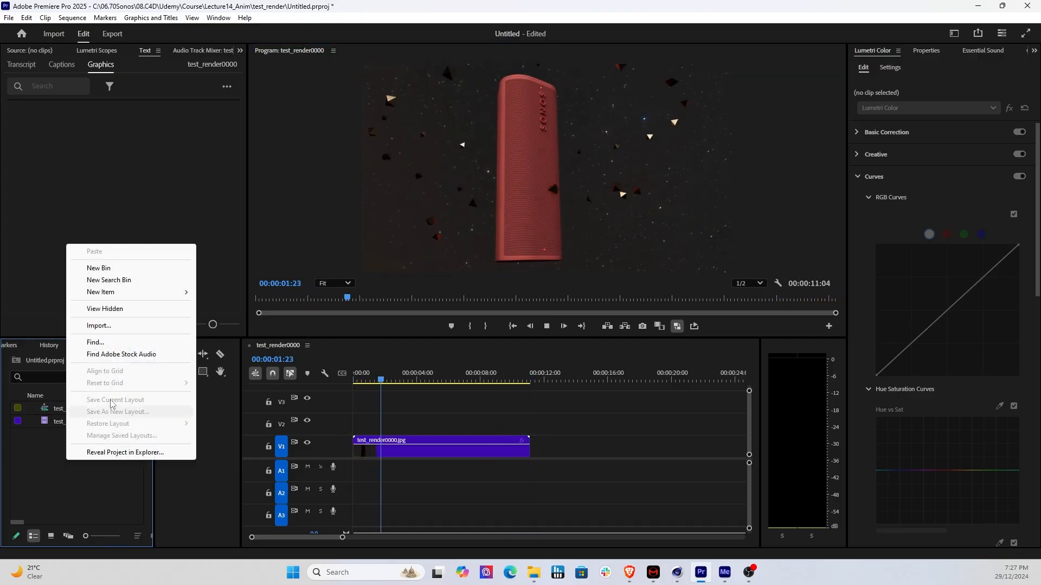
click(119, 326)
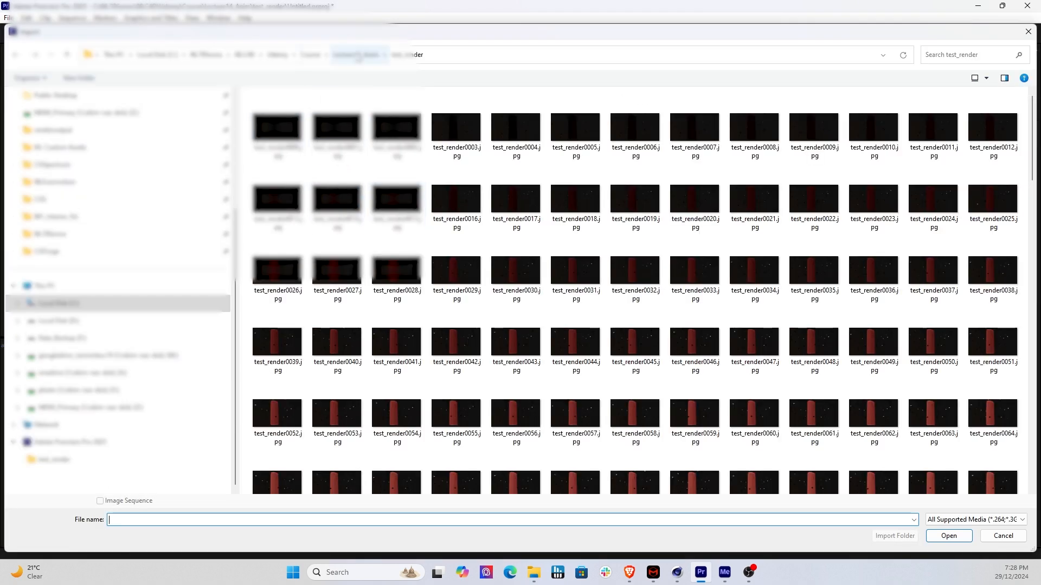
click(358, 56)
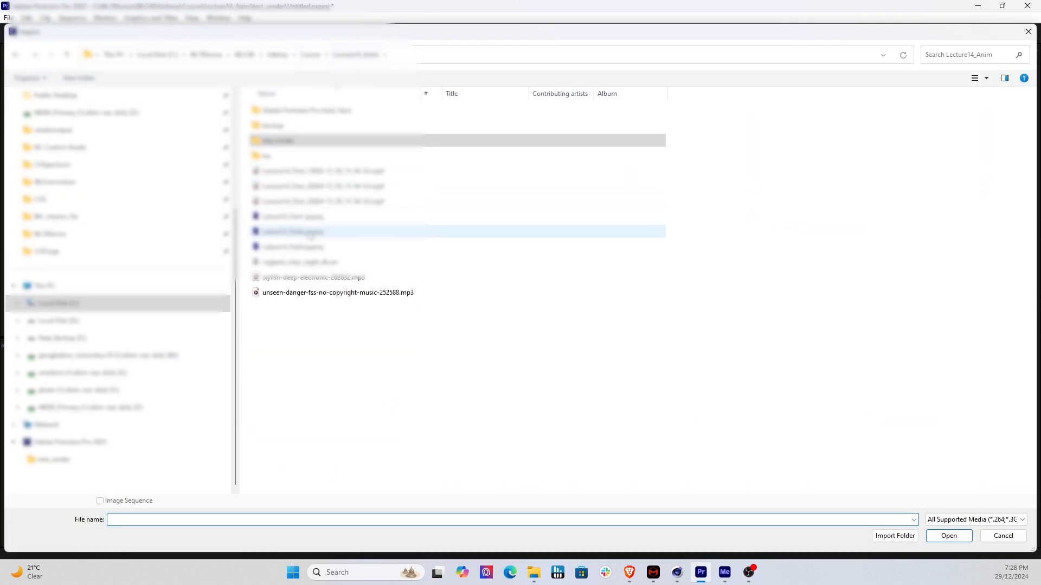
click(287, 294)
double_click(288, 294)
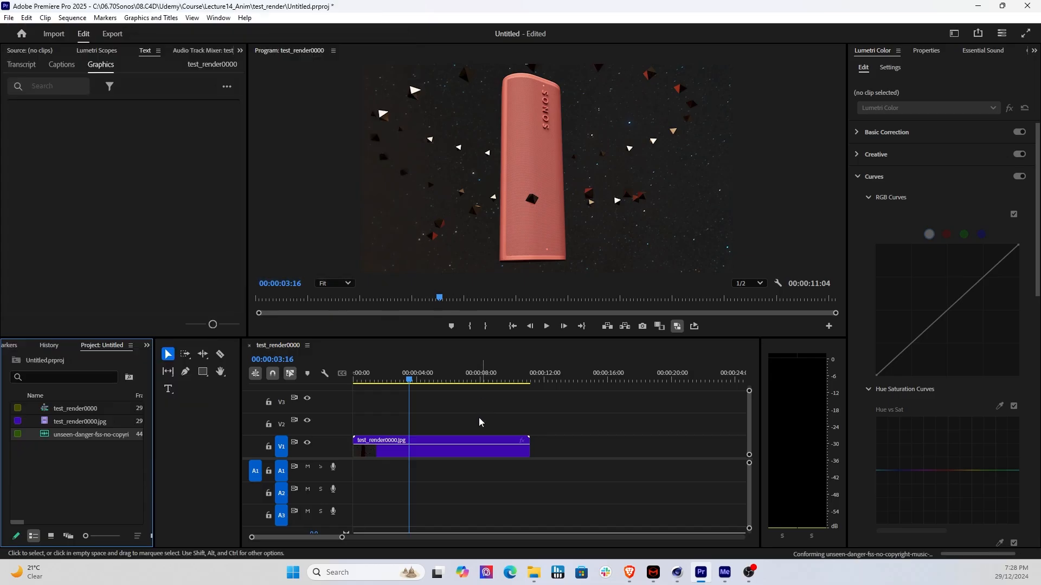
Place the music clip on audio track A1 at the sequence start and play the edit from the beginning to review it
drag(195, 500, 358, 471)
drag(424, 382, 351, 382)
click(546, 327)
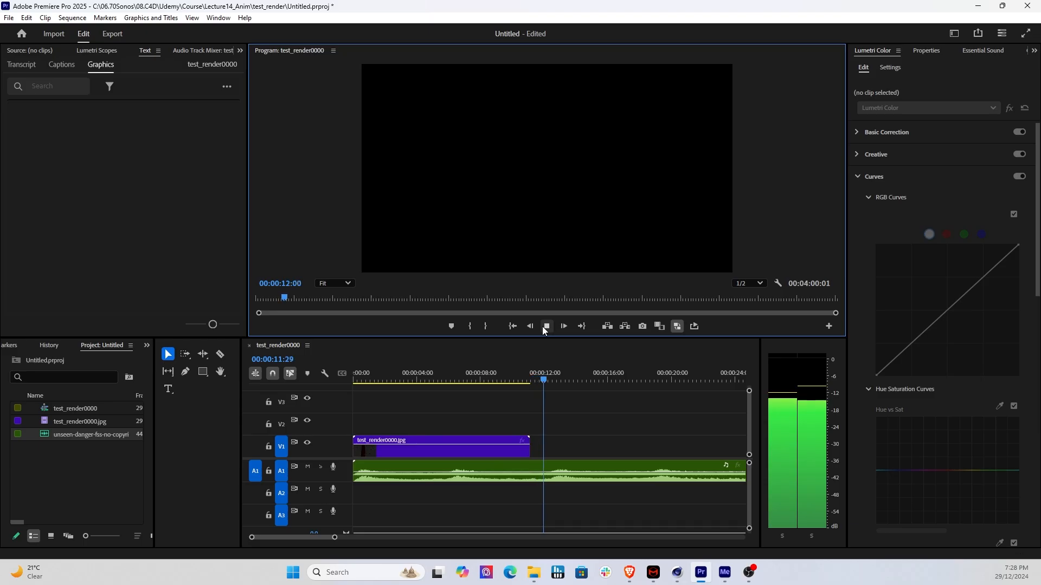
click(544, 329)
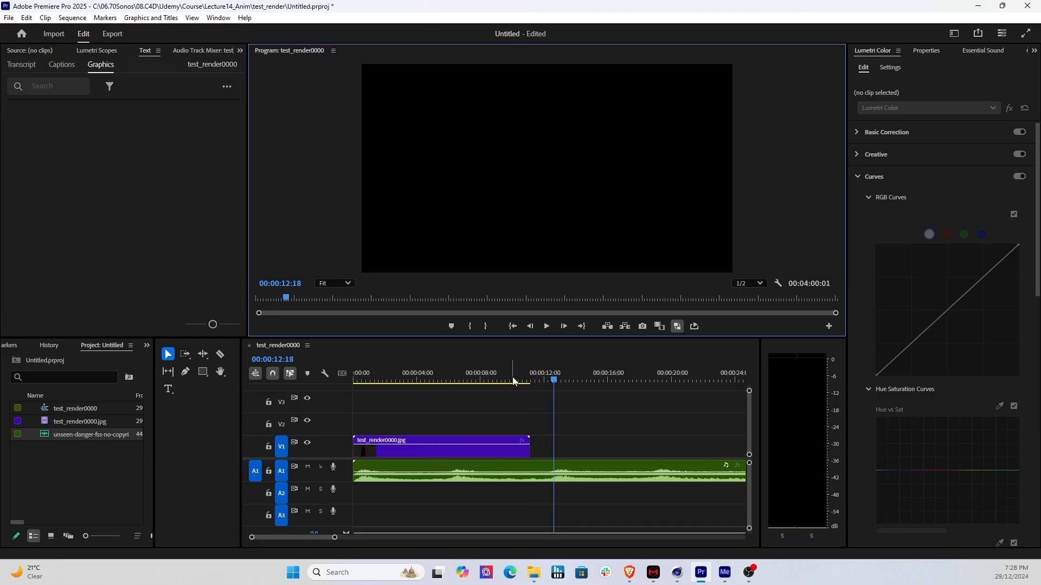
drag(516, 379, 355, 380)
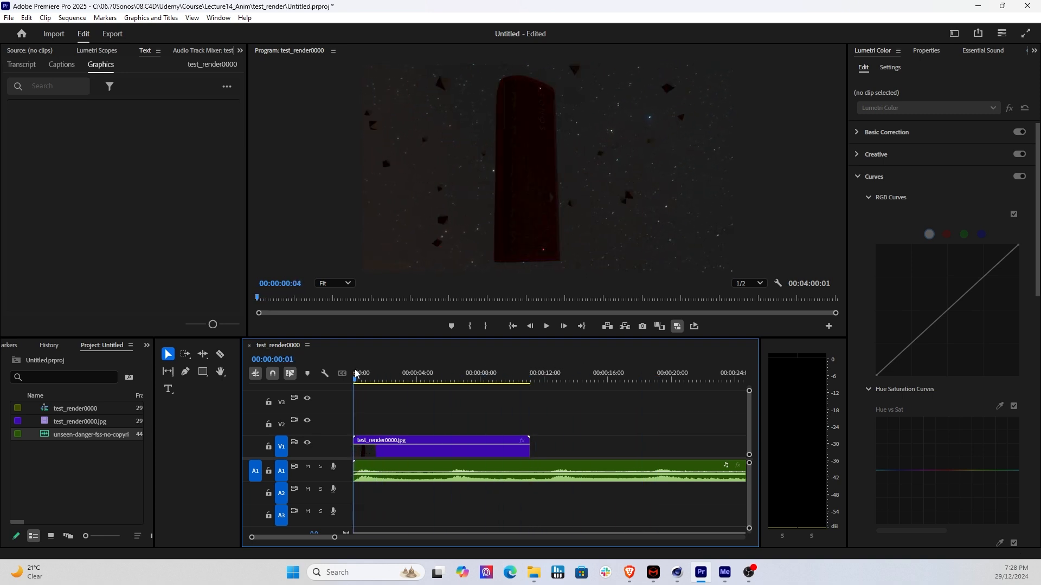
click(546, 326)
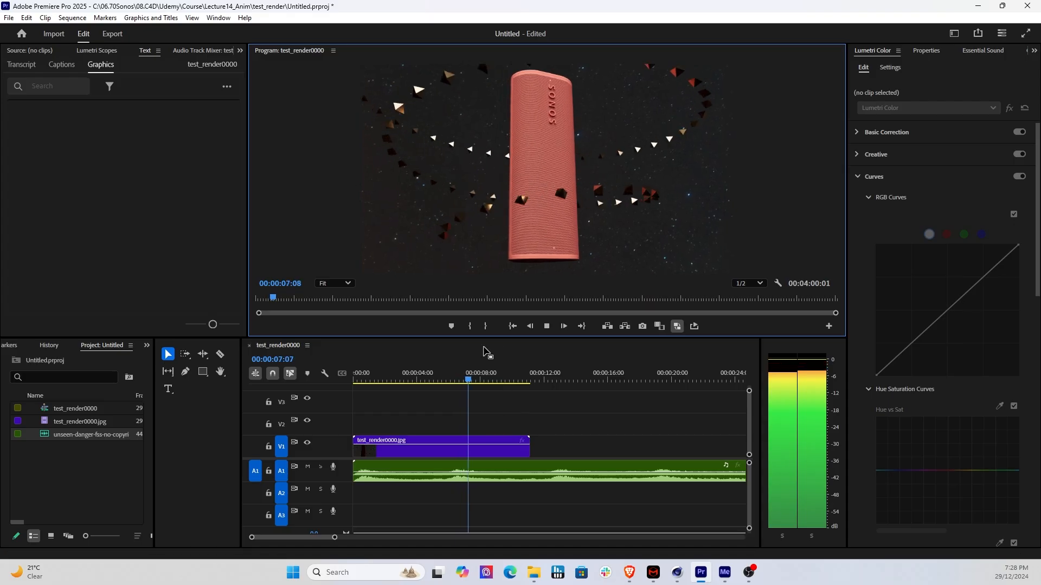
Replay the edit from about the 6-second mark and stop playback past the end of the video clip
click(453, 376)
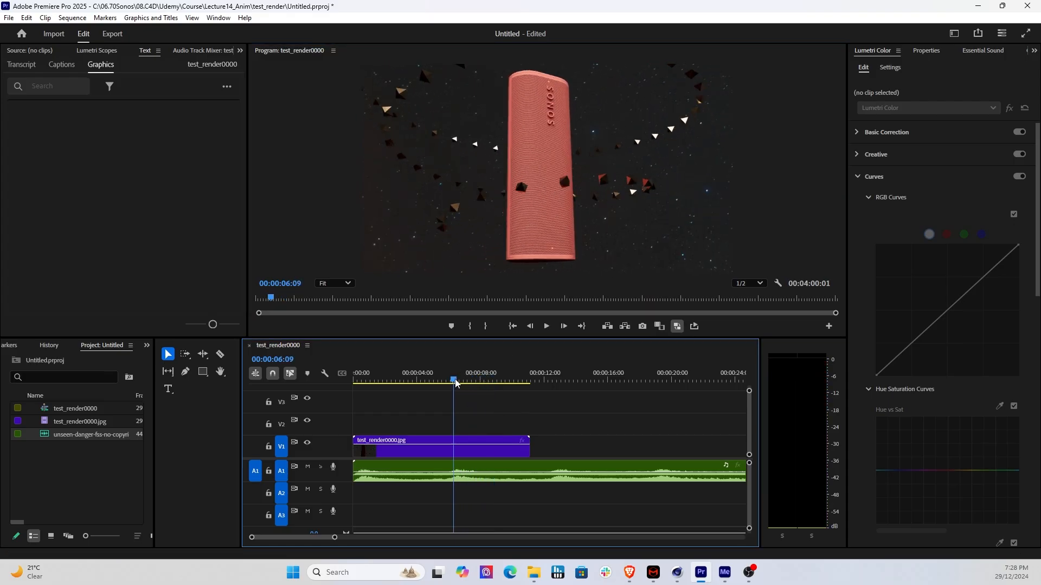
click(548, 325)
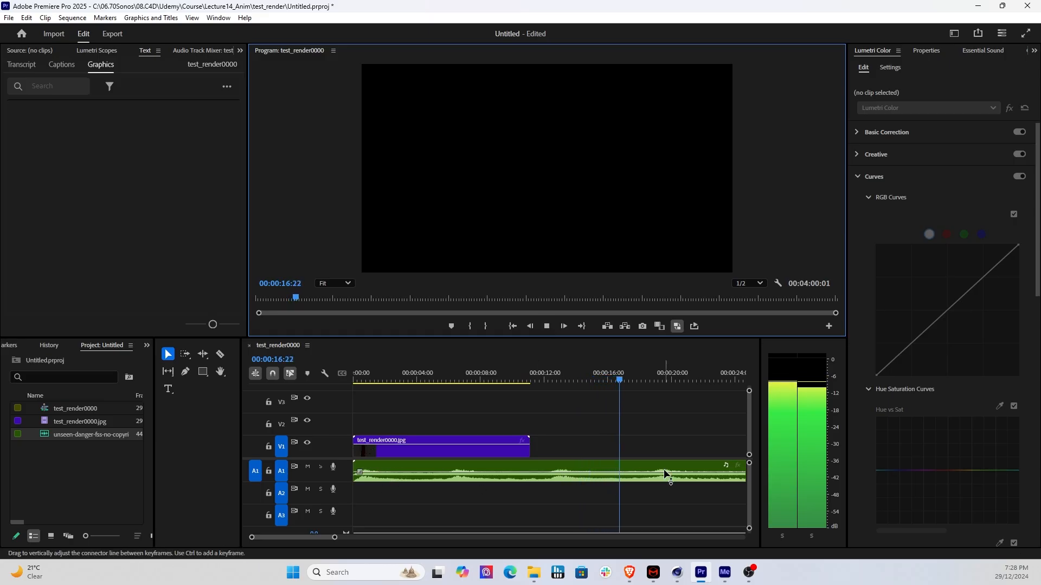
click(546, 327)
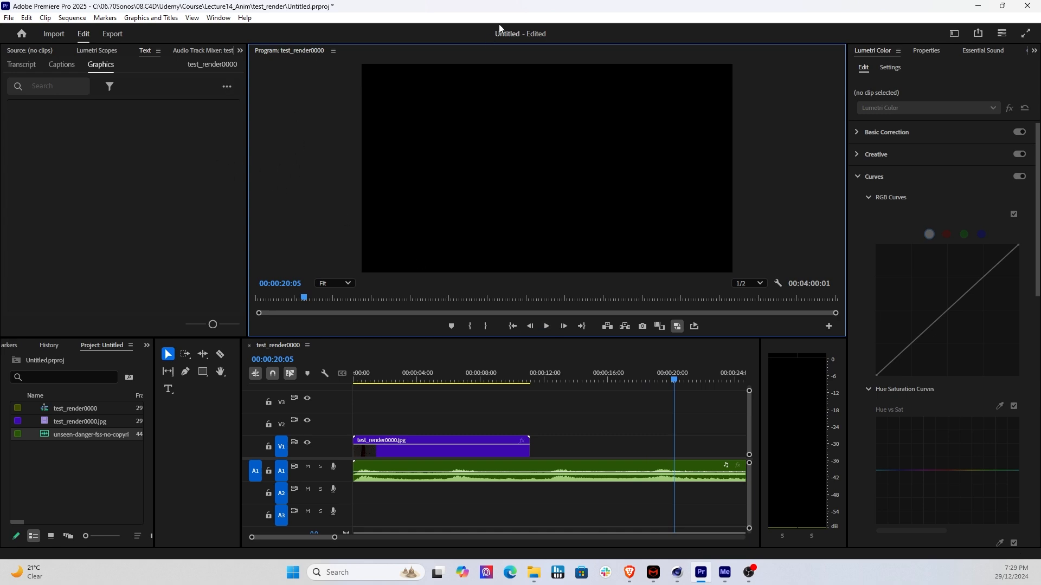
Switch to Cinema 4D and set the viewport to look through the Default Camera
drag(518, 5, 624, 584)
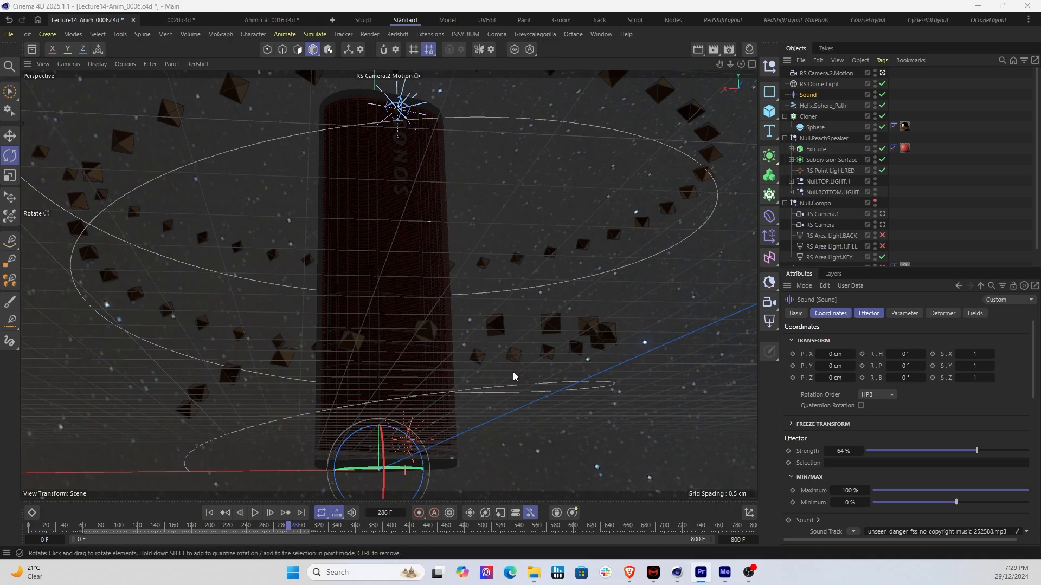
click(491, 264)
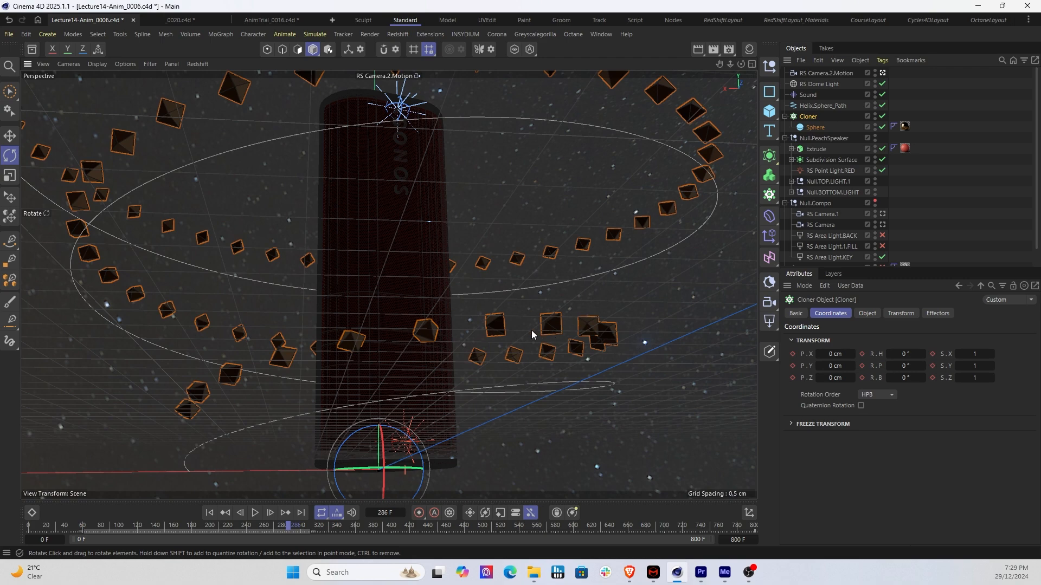
scroll(528, 327, down, 5)
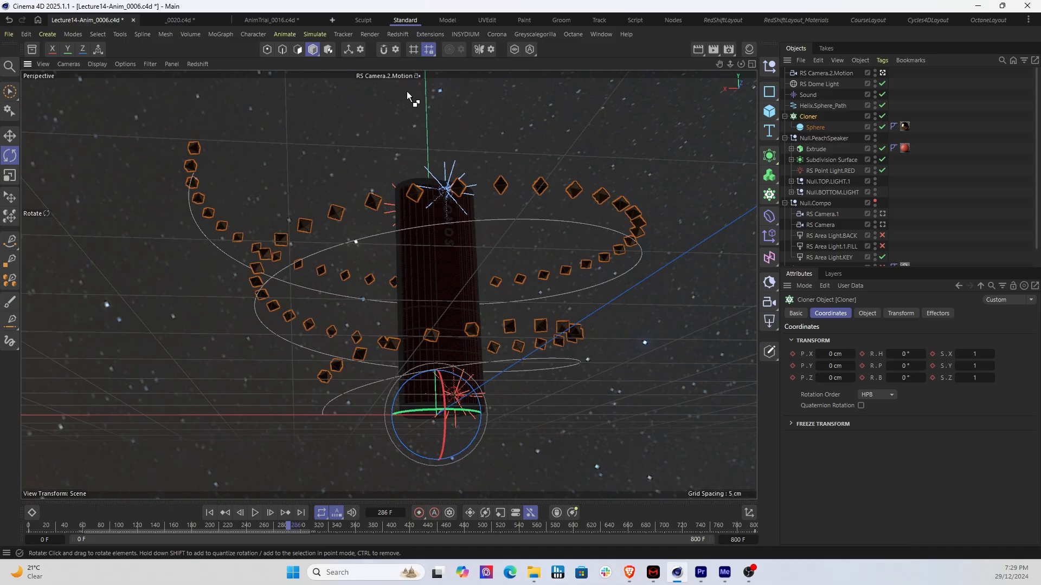
key(ctrl+z)
click(376, 77)
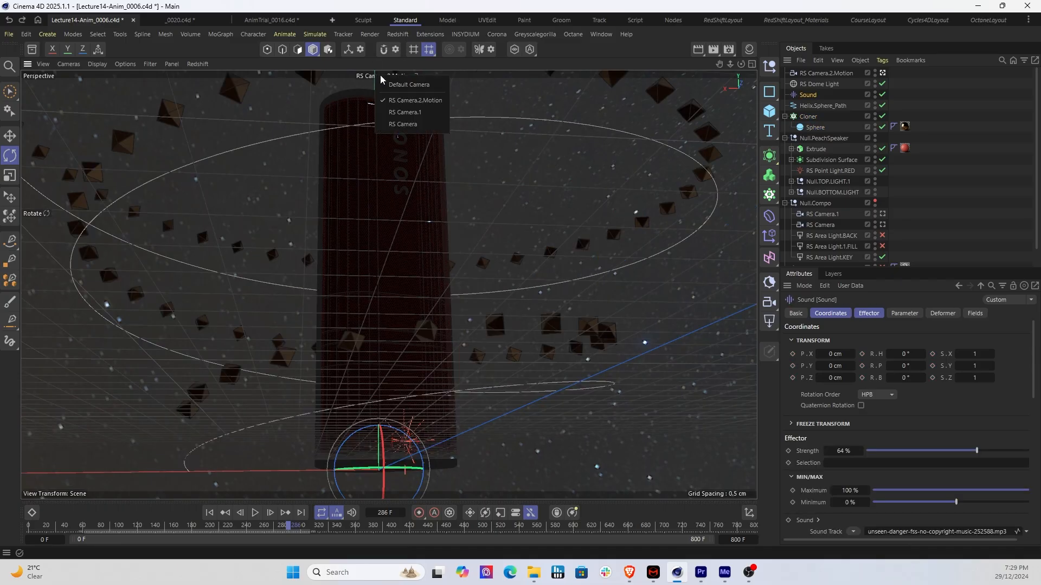
click(398, 87)
Frame the speaker and its rings of clones from a high angle and add a standard Redshift camera from that view
alt+drag(442, 219, 545, 317)
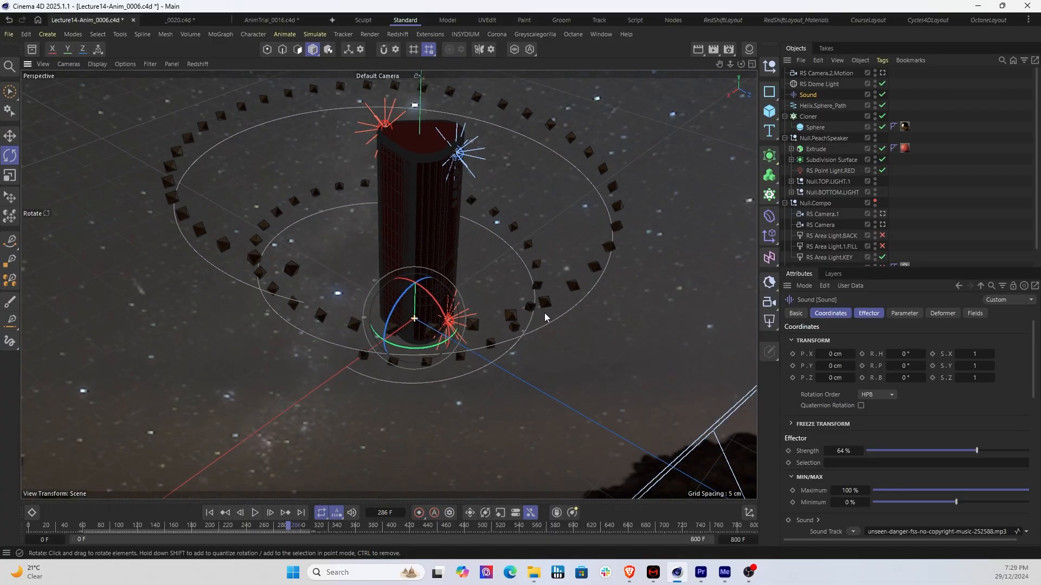
alt+middle_drag(414, 194, 407, 221)
mouse_move(406, 218)
alt+mouse_down()
mouse_move(404, 242)
mouse_move(395, 221)
mouse_move(395, 233)
alt+mouse_up()
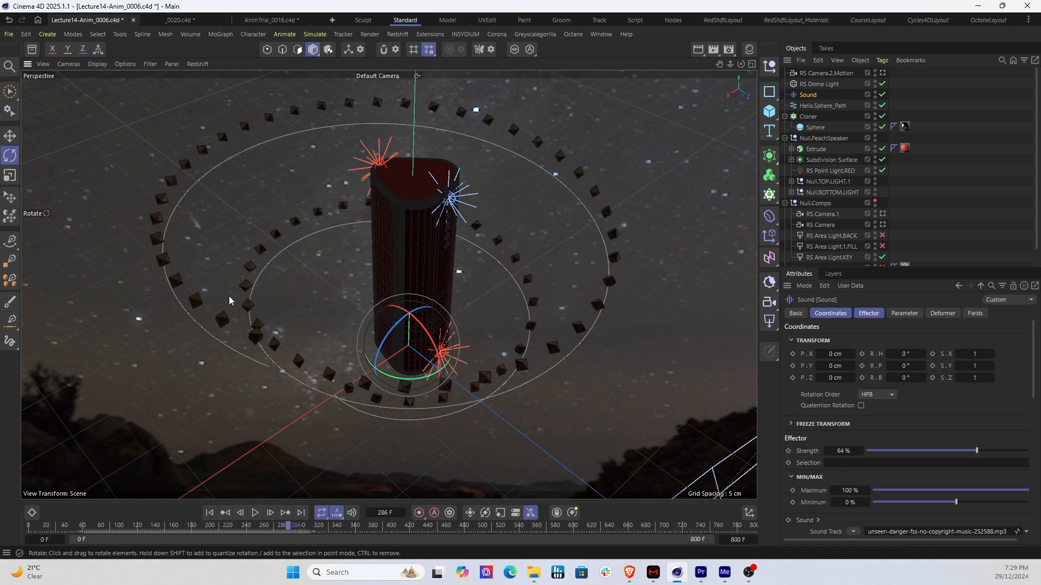
scroll(332, 241, up, 2)
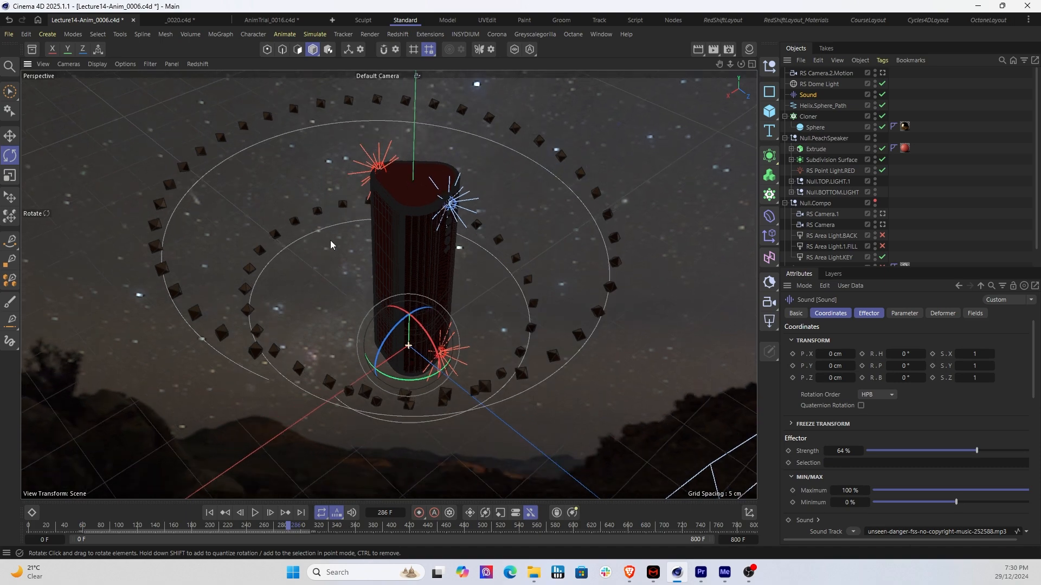
scroll(343, 223, up, 2)
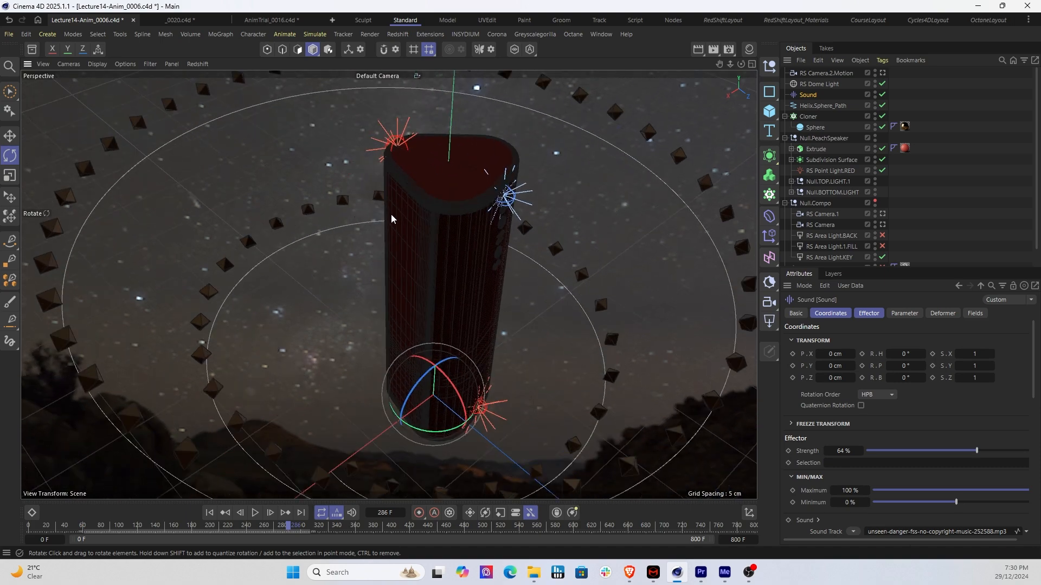
alt+drag(392, 219, 399, 204)
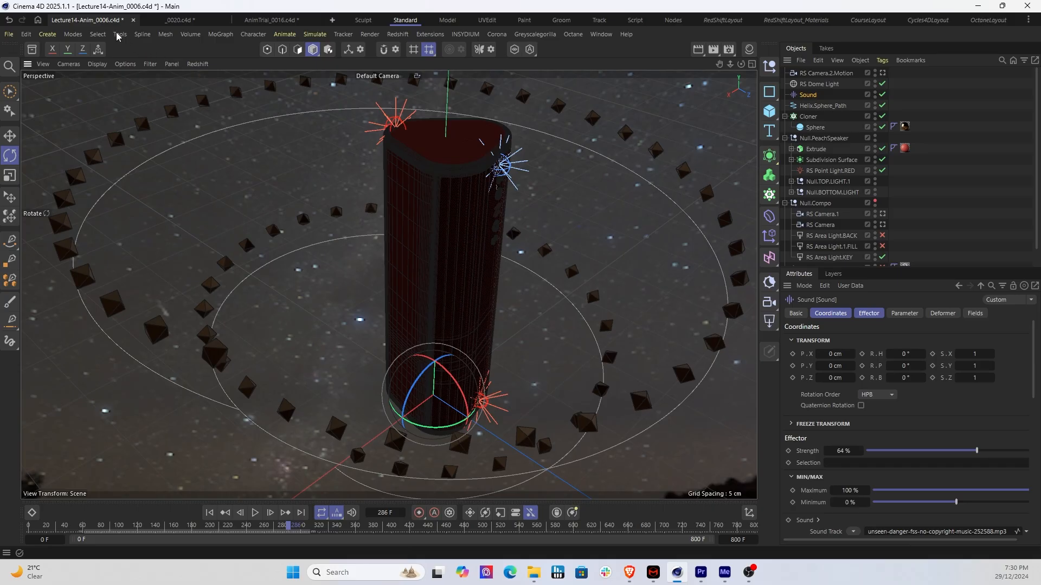
click(68, 64)
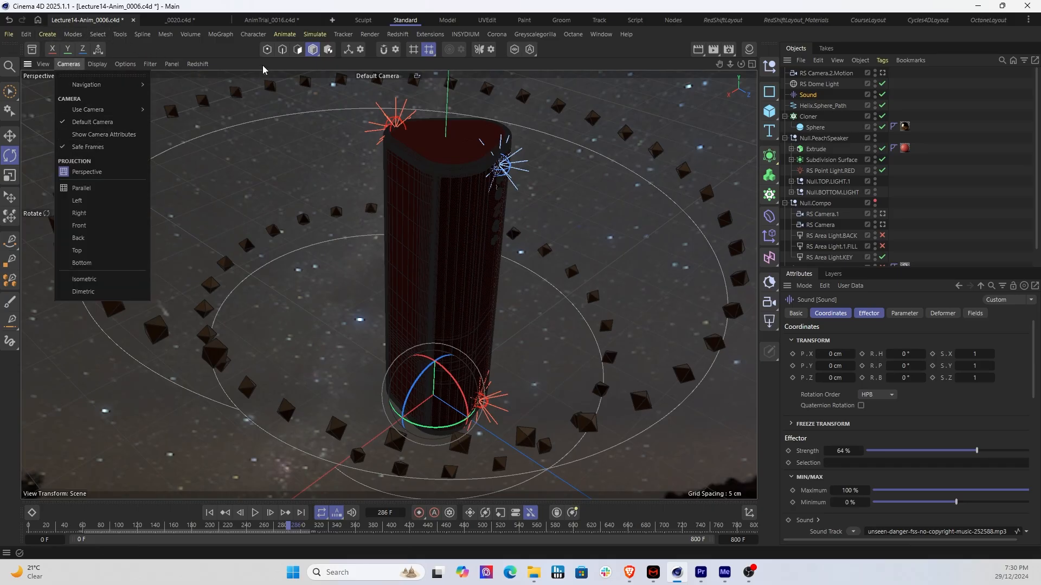
click(250, 57)
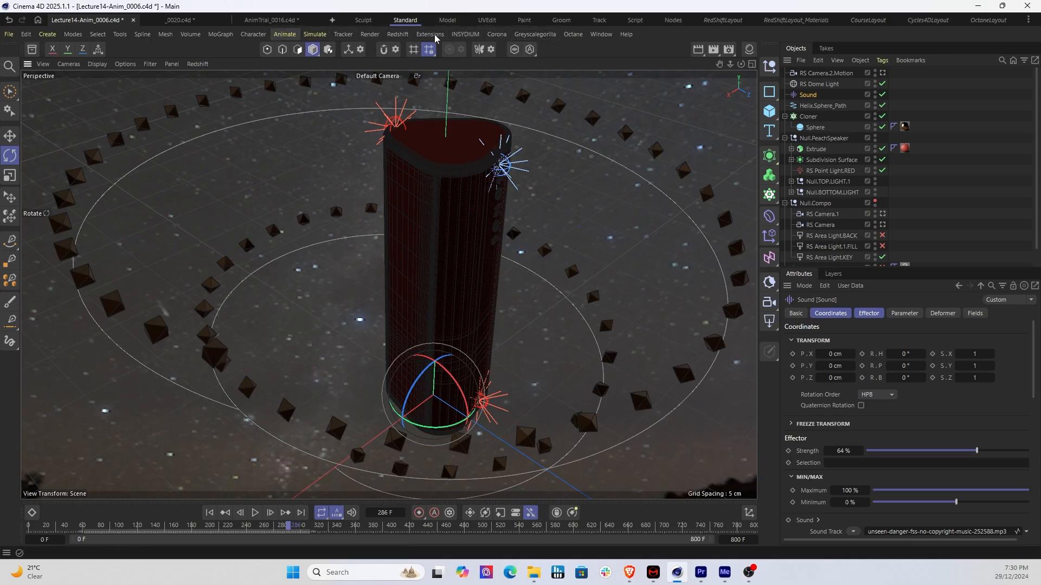
click(398, 33)
mouse_move(449, 80)
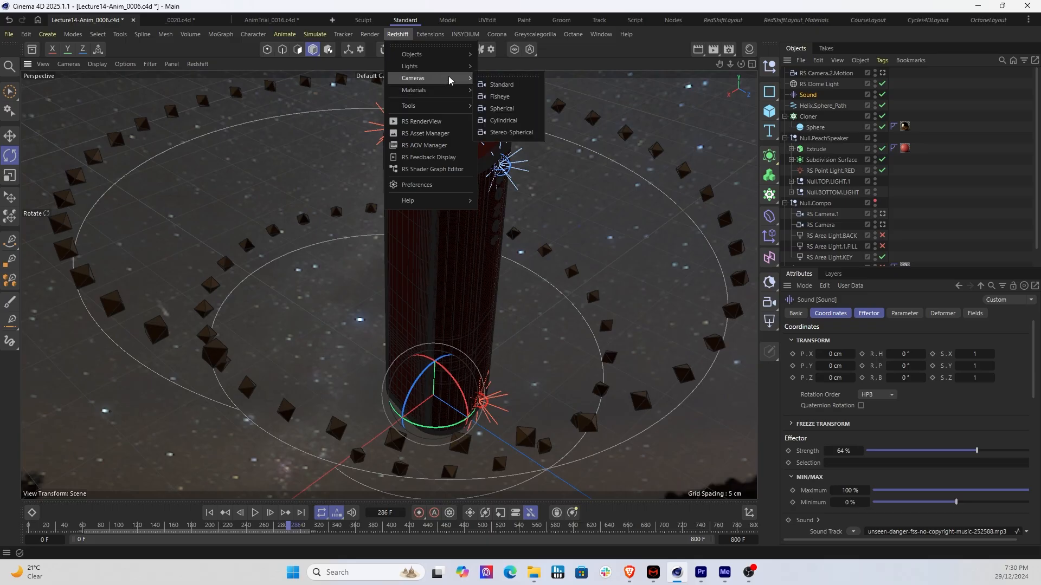
click(501, 84)
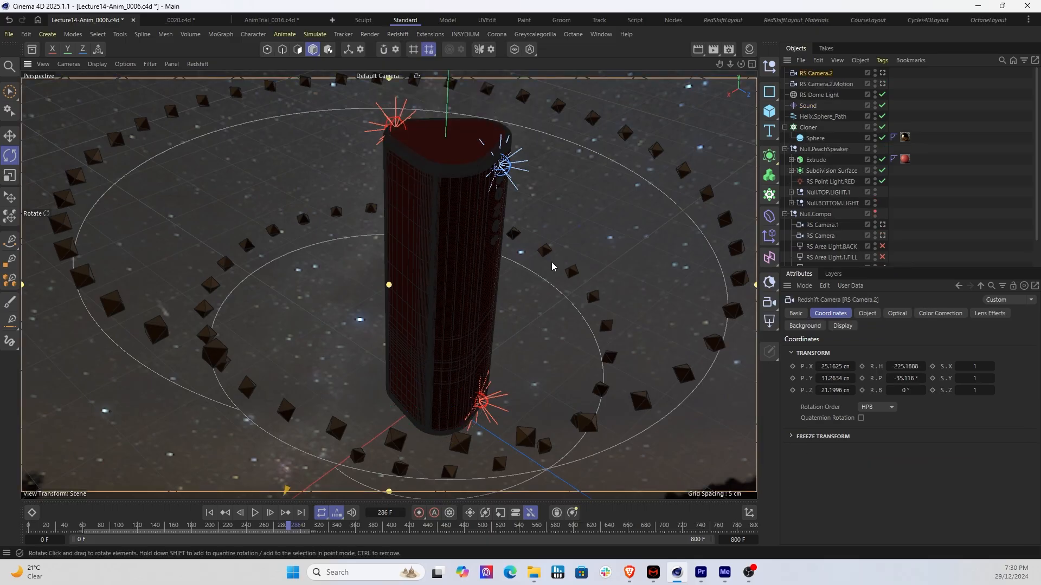
Look through RS Camera.2 and reframe the speaker from a high three-quarter angle
alt+drag(551, 271, 524, 268)
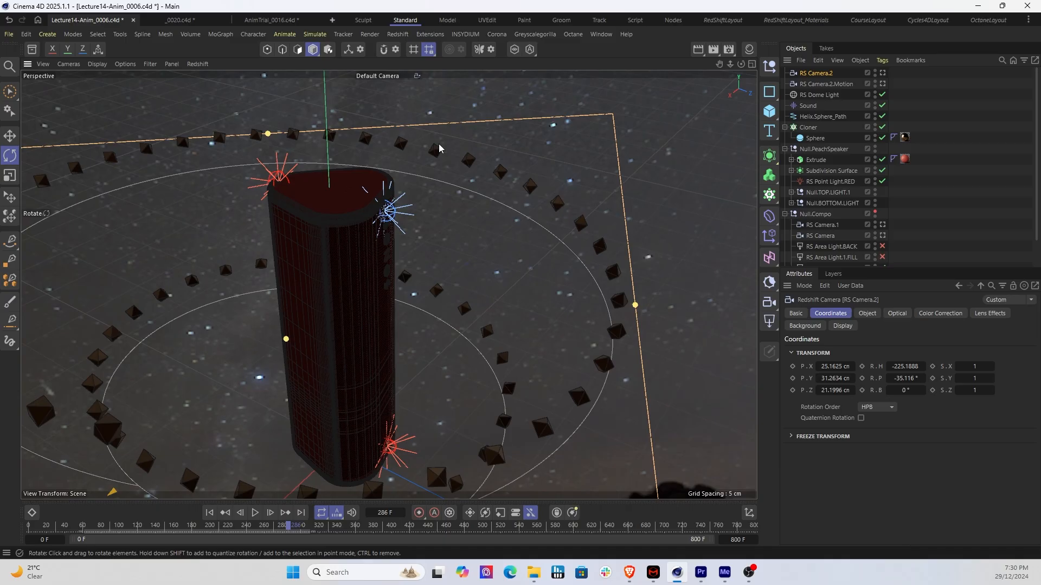
click(391, 77)
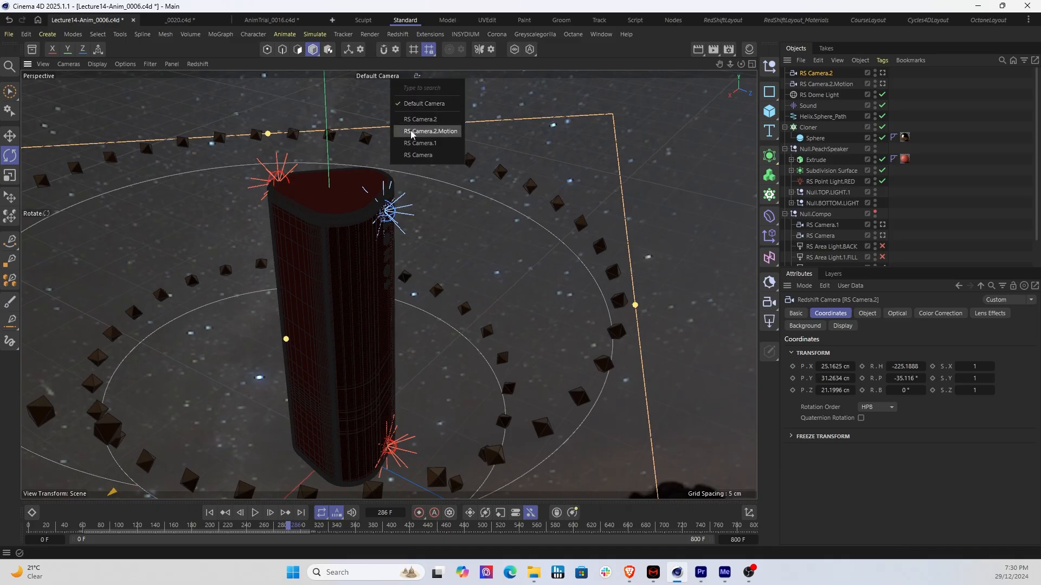
click(423, 120)
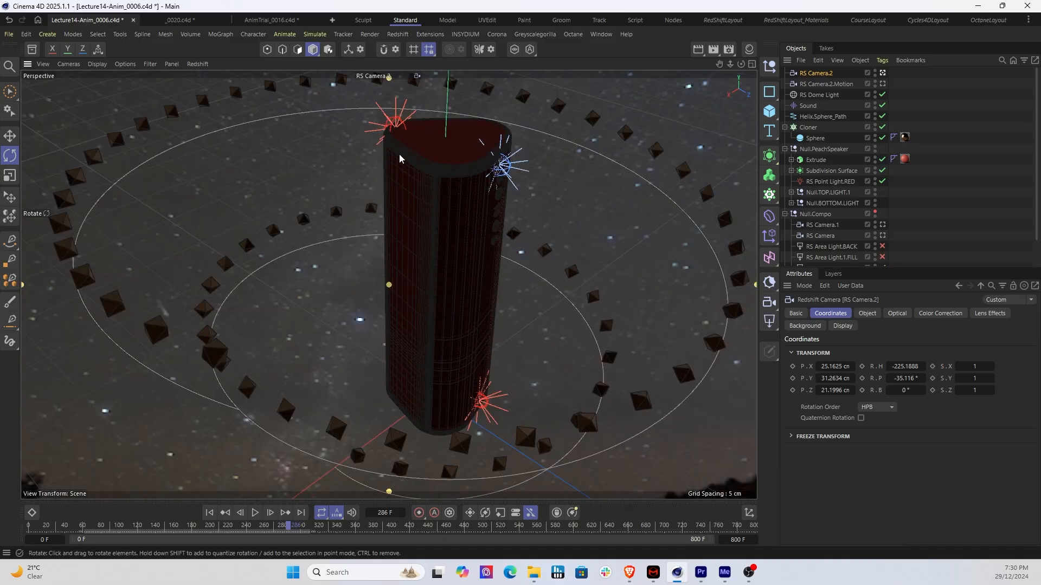
alt+drag(425, 250, 443, 241)
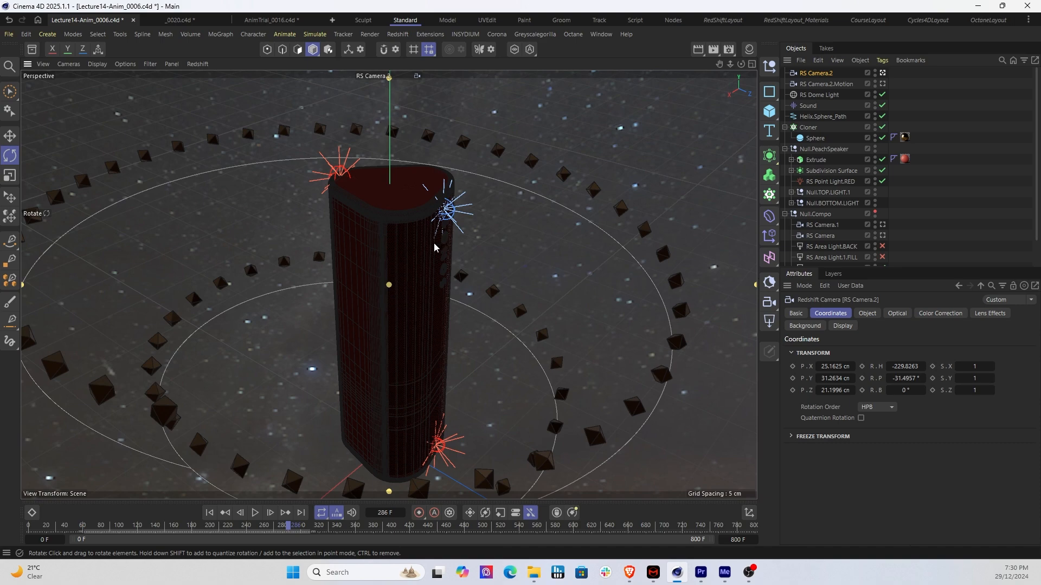
scroll(433, 247, up, 5)
alt+middle_drag(479, 216, 382, 259)
click(556, 125)
alt+middle_drag(555, 124, 360, 295)
alt+drag(360, 295, 392, 252)
alt+middle_drag(390, 255, 441, 265)
alt+drag(441, 264, 437, 301)
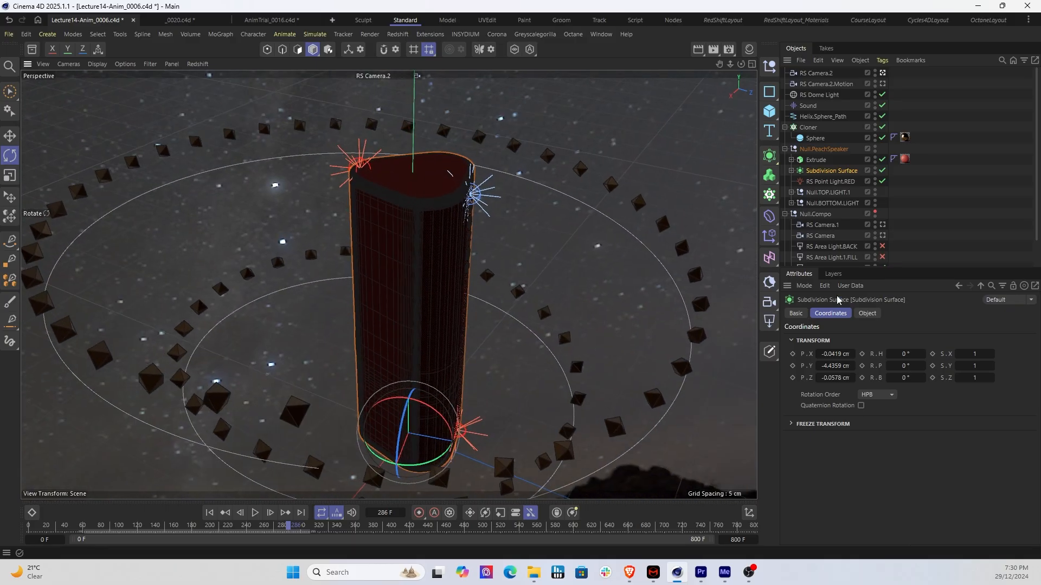
Rotate the RS Dome Light to a bank of about 70.8° so the starry sky fills the background
click(811, 96)
drag(416, 461, 451, 440)
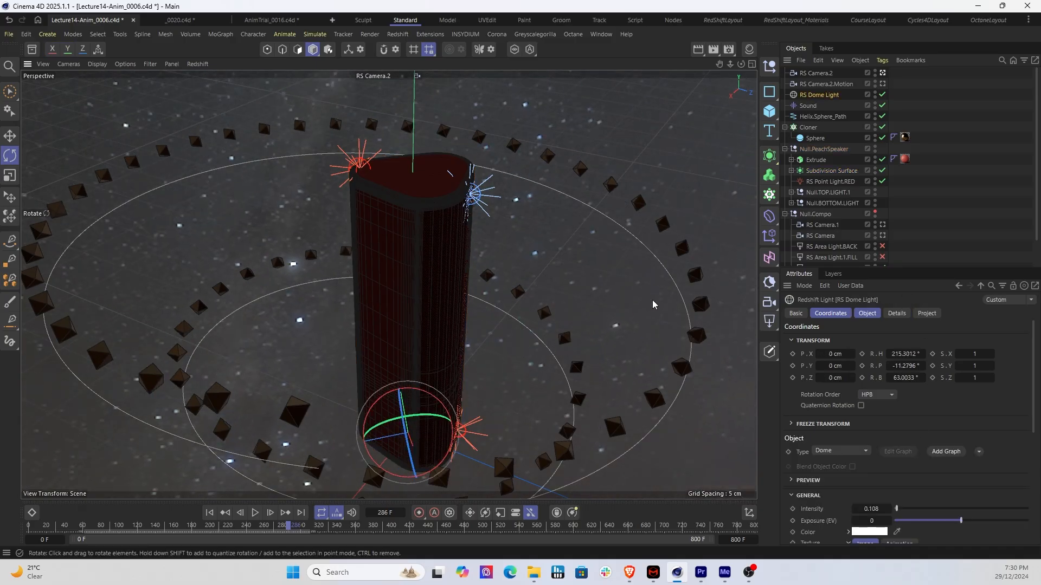
alt+drag(590, 279, 587, 291)
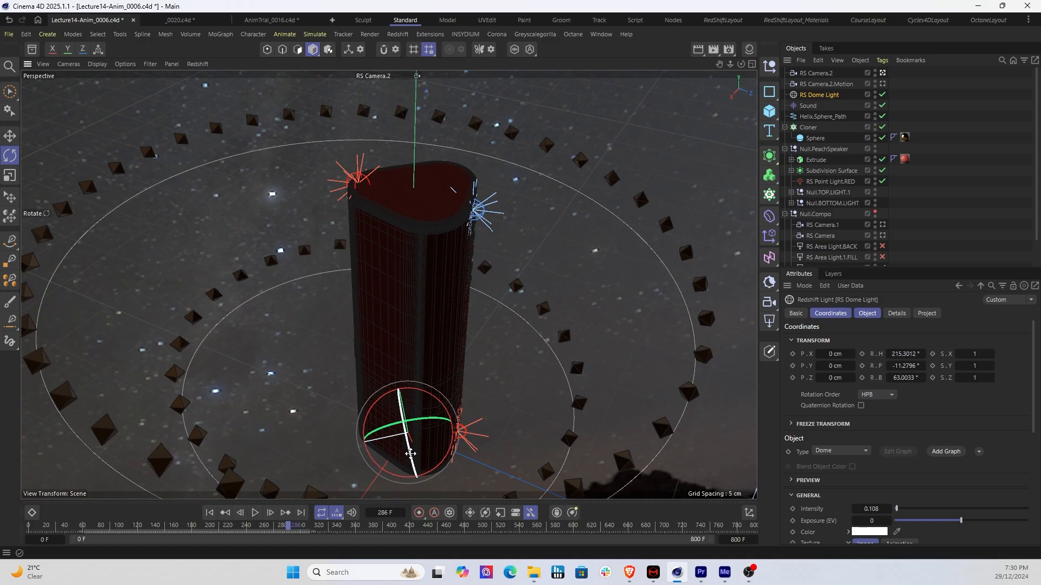
drag(410, 453, 407, 410)
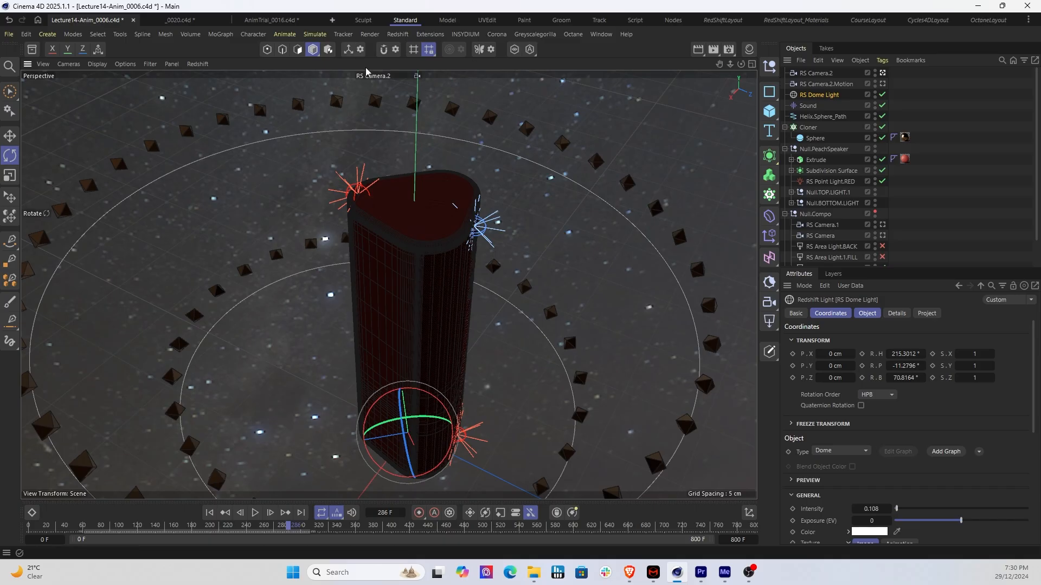
Check the RS Camera.2.Motion view back to frame 0, and return the viewport to RS Camera.2
click(826, 84)
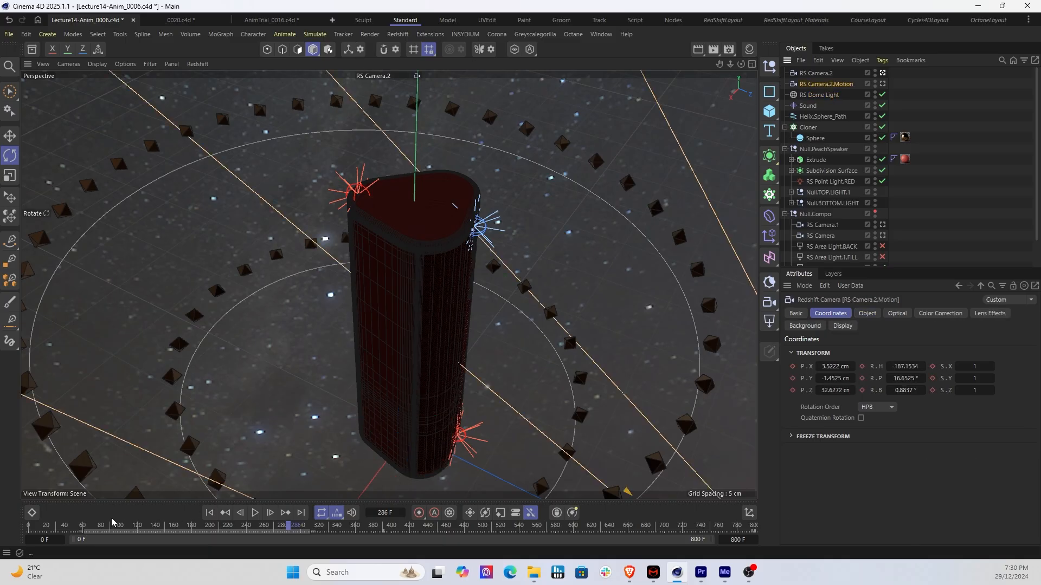
click(99, 527)
drag(100, 529, 84, 528)
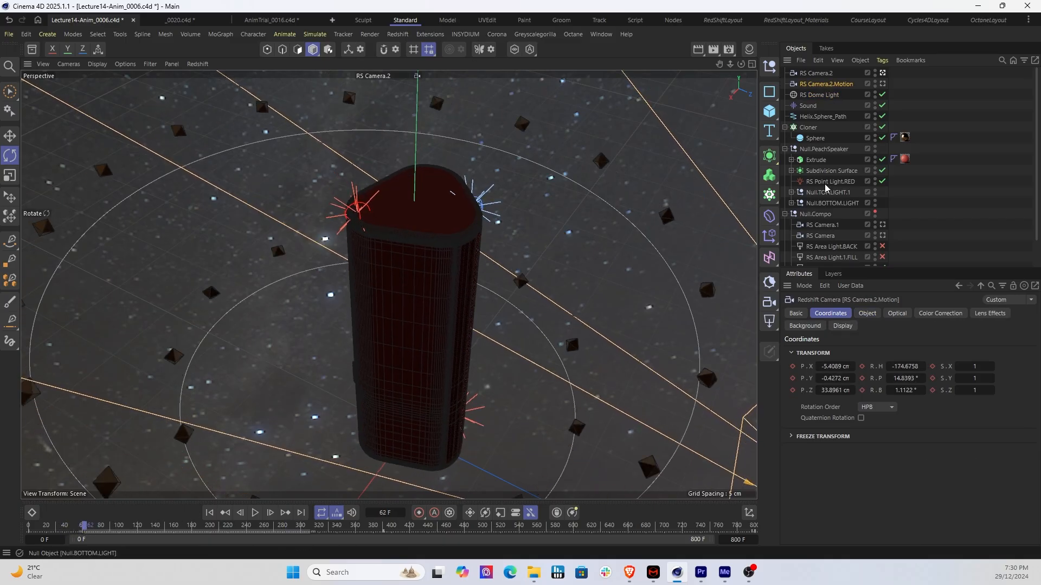
click(381, 76)
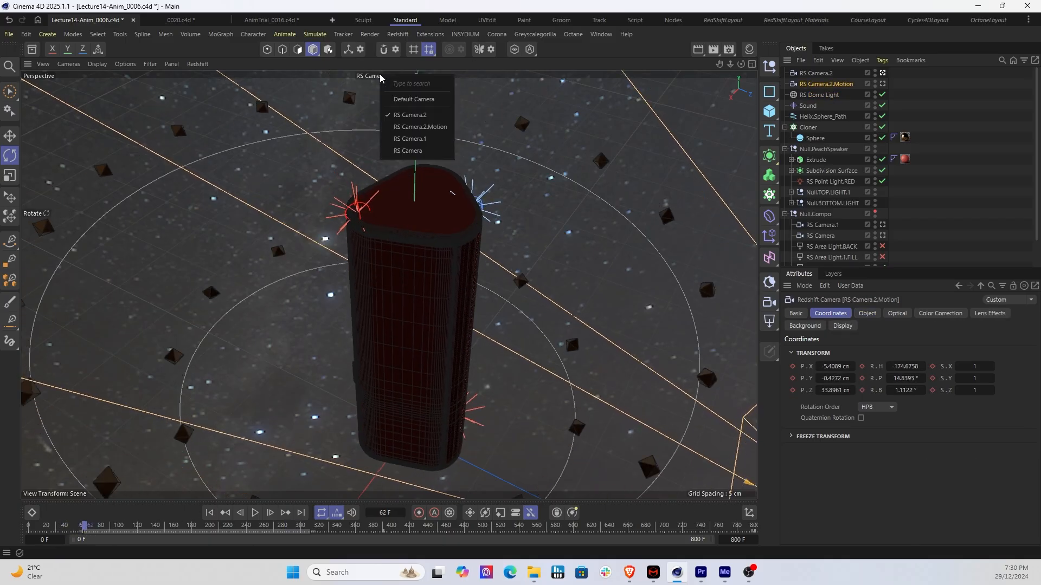
click(401, 127)
drag(84, 528, 6, 534)
click(814, 73)
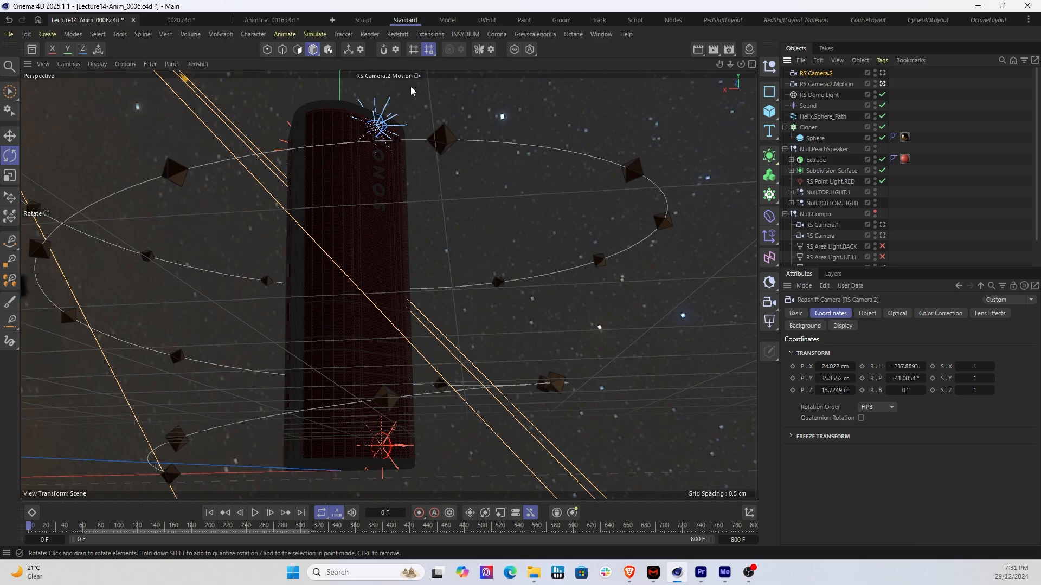
click(392, 74)
click(422, 117)
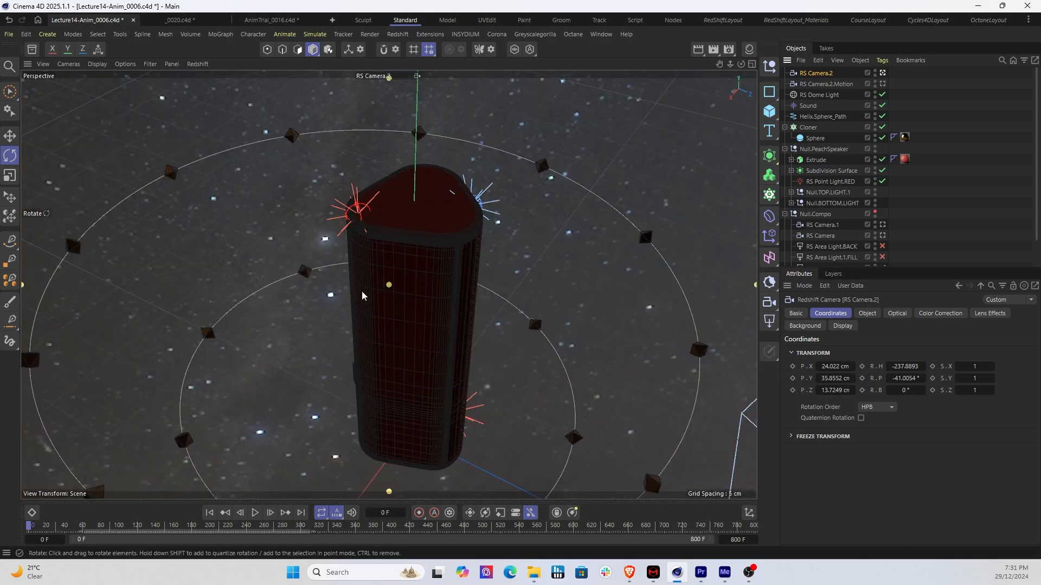
Reframe RS Camera.2 at frame 173 from a steeper angle above the speaker and toggle the viewport's Safe Frames option
drag(31, 531, 186, 532)
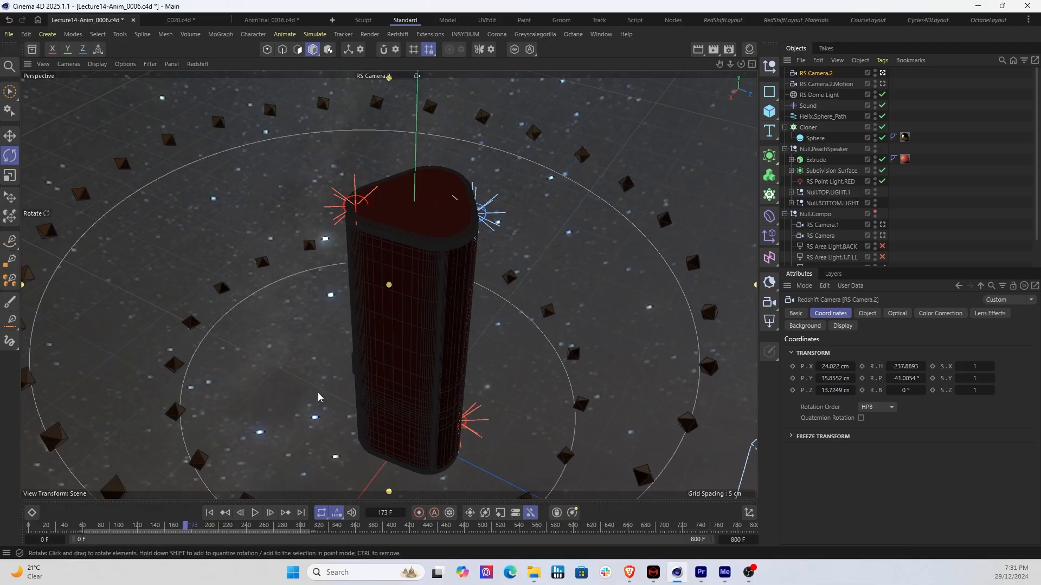
alt+drag(394, 357, 390, 364)
alt+drag(438, 337, 407, 397)
alt+drag(425, 360, 412, 322)
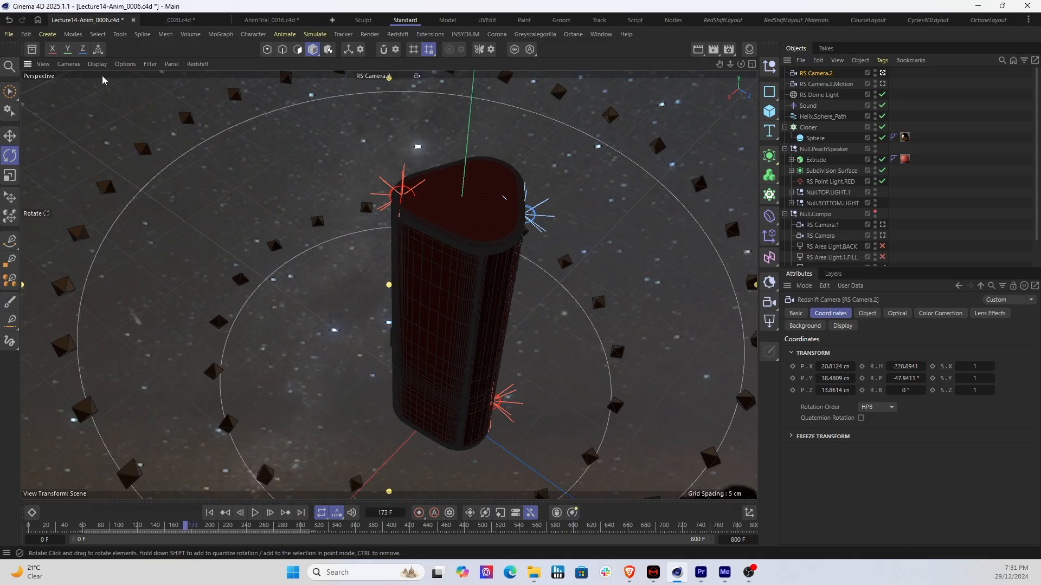
click(68, 64)
click(98, 147)
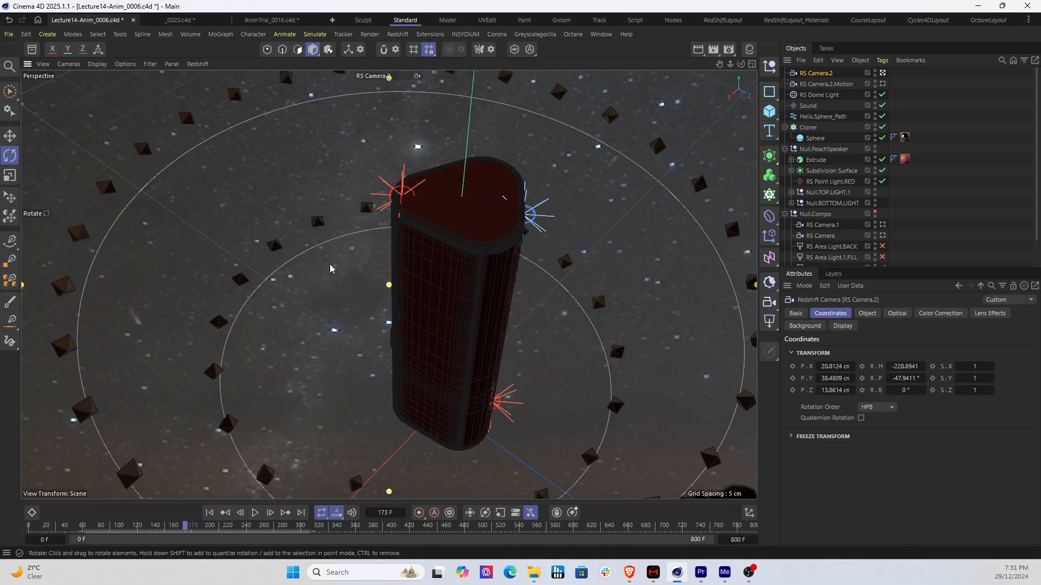
Fine-tune RS Camera.2's framing of the speaker and keyframe its position, scale and rotation at frame 0
alt+middle_drag(353, 285, 352, 285)
alt+drag(352, 284, 346, 286)
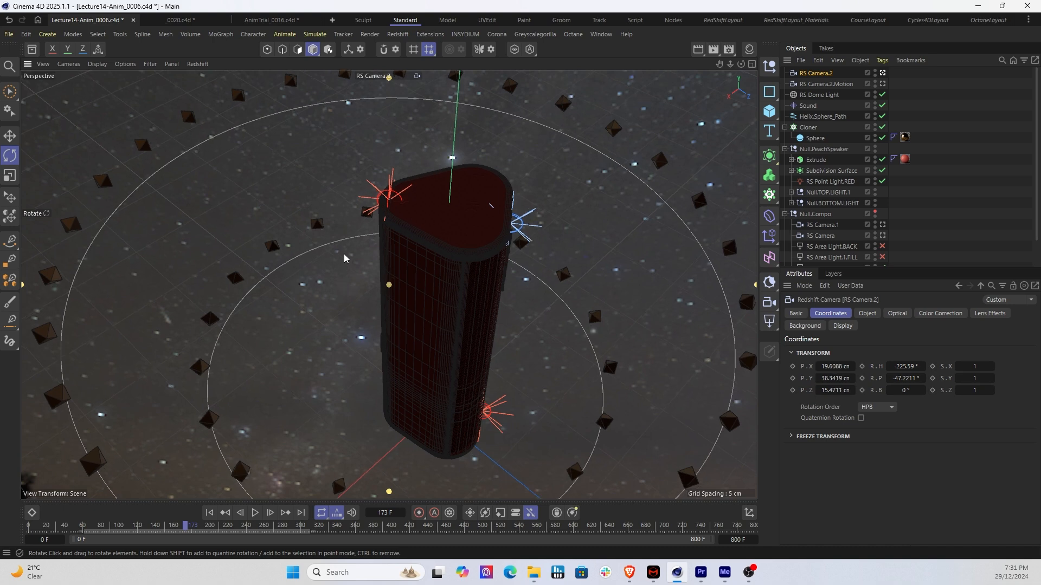
alt+drag(347, 259, 347, 258)
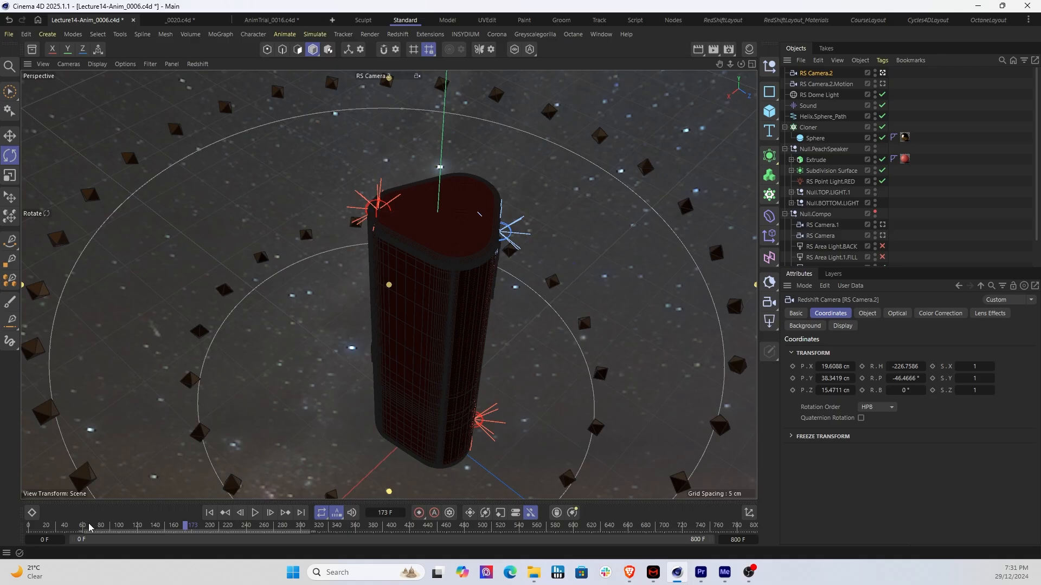
drag(89, 527, 9, 537)
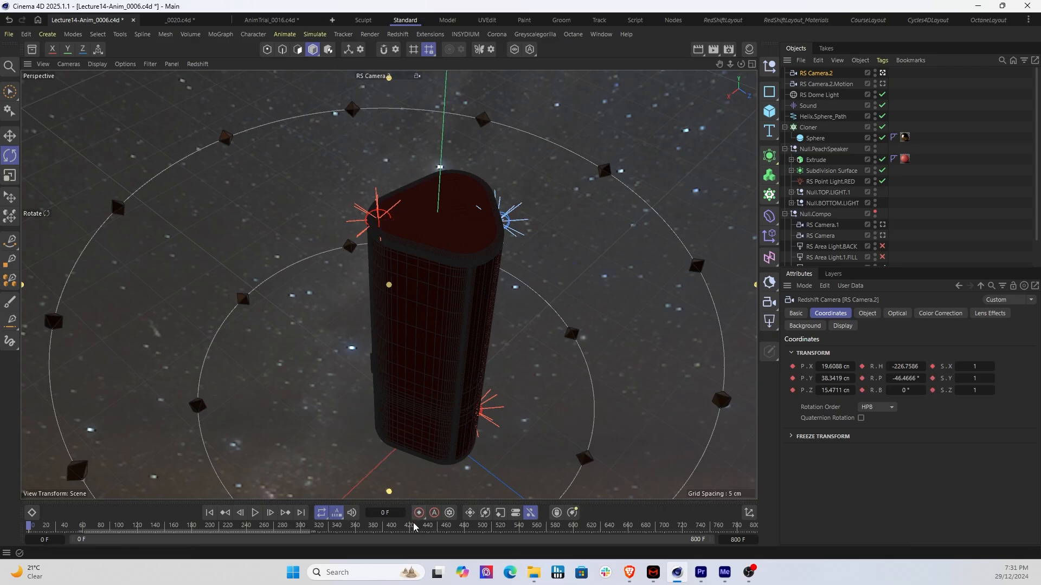
Orbit RS Camera.2 to a shallower pitch of about -38.5° at frame 800 and keyframe its position, scale and rotation there
drag(31, 531, 757, 535)
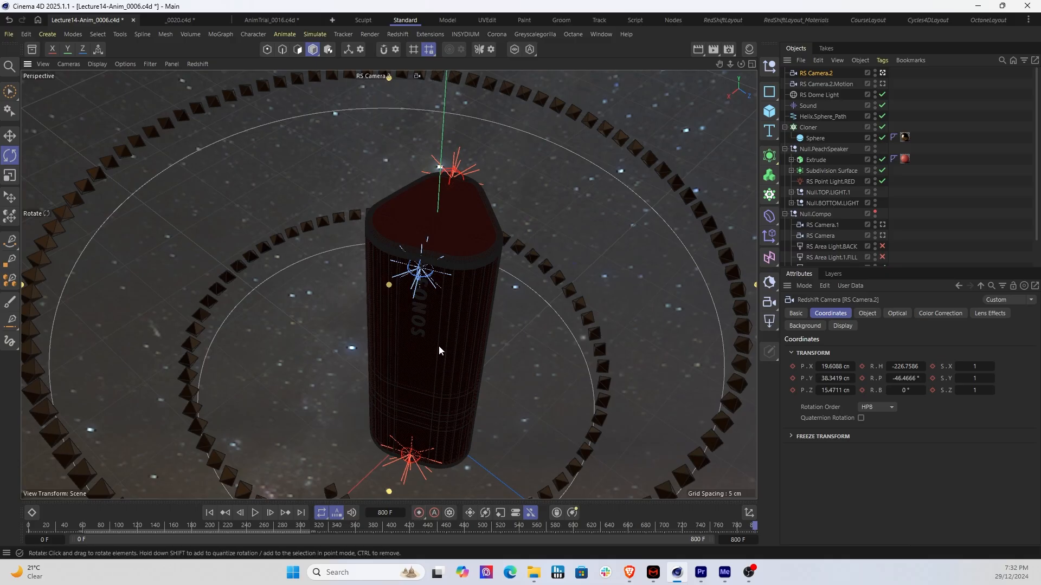
alt+drag(438, 346, 453, 239)
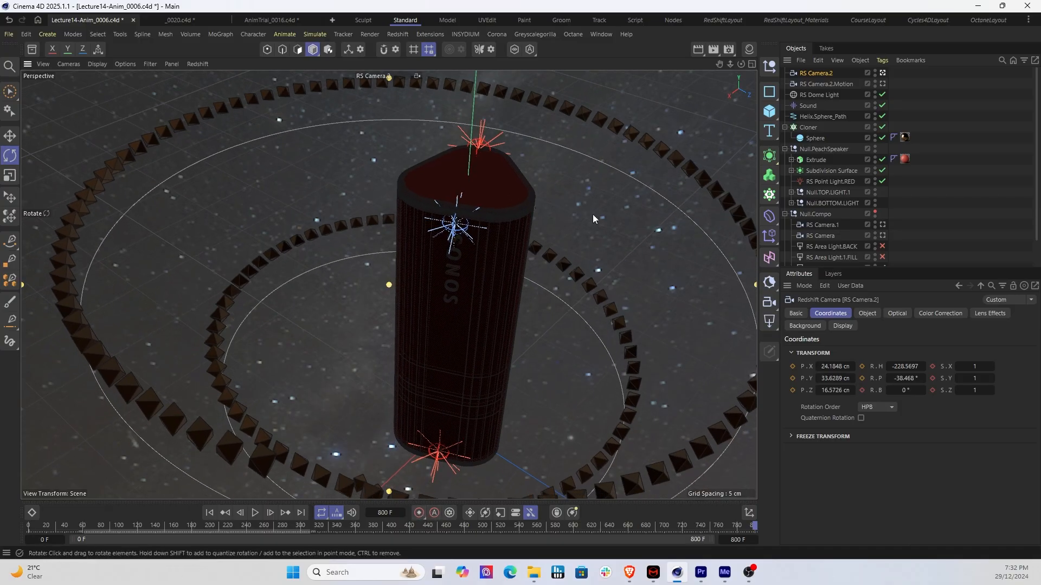
click(419, 513)
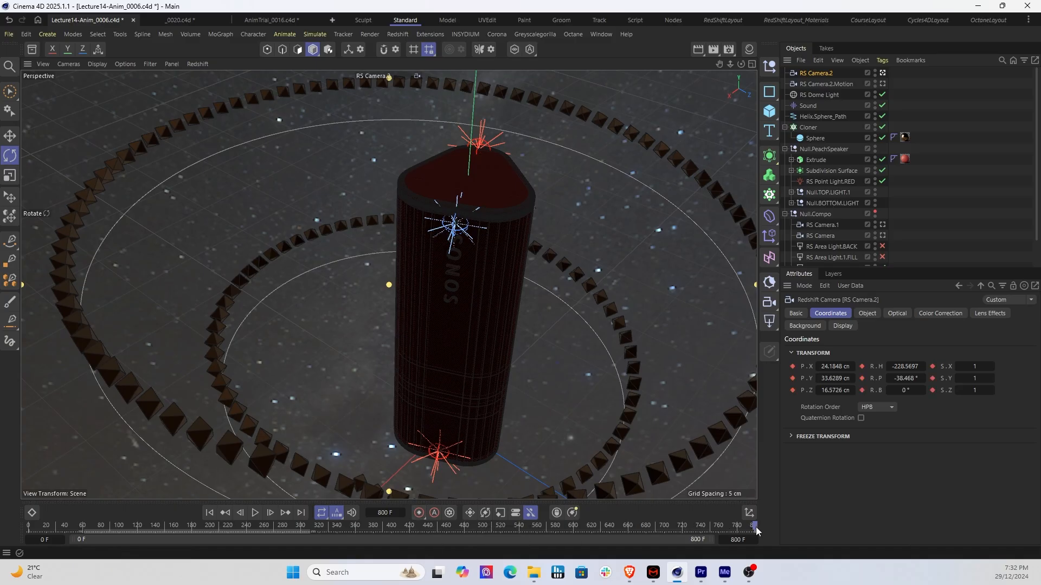
drag(757, 530, 772, 508)
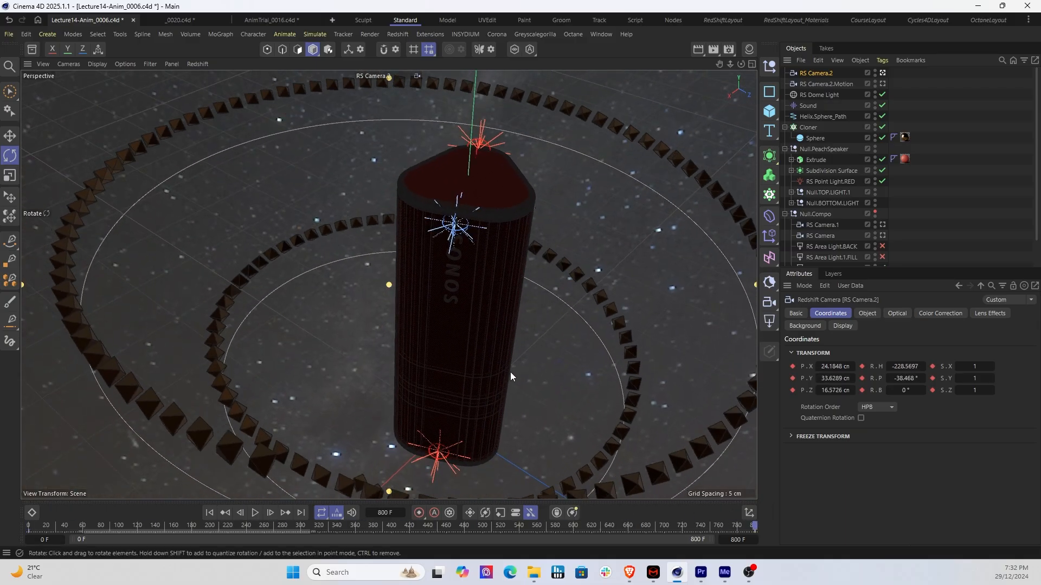
Rename the RS Camera.2 object as RS Camera.2.Motion_TopDown
click(379, 76)
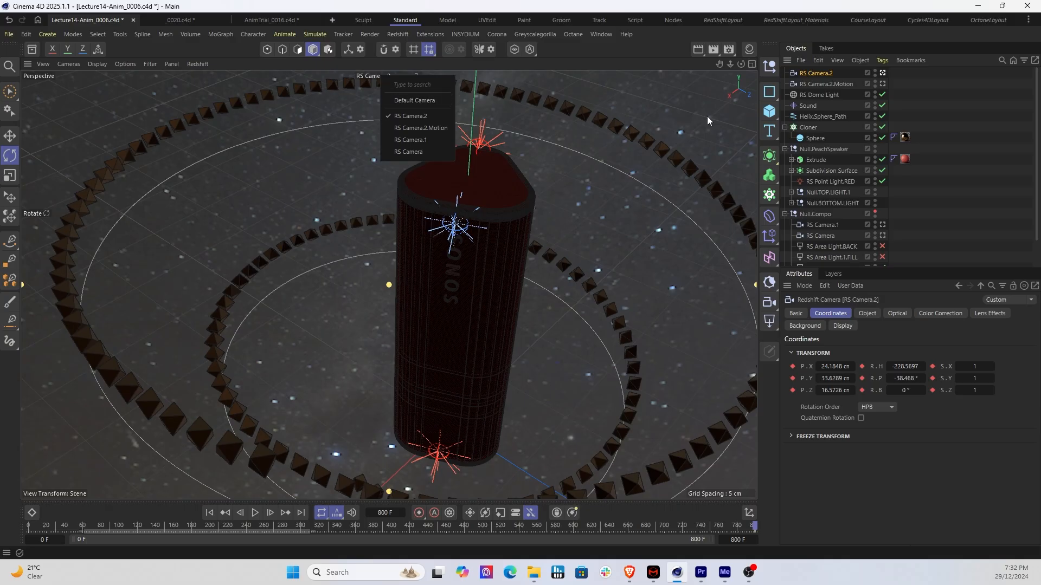
click(833, 73)
double_click(835, 72)
click(830, 74)
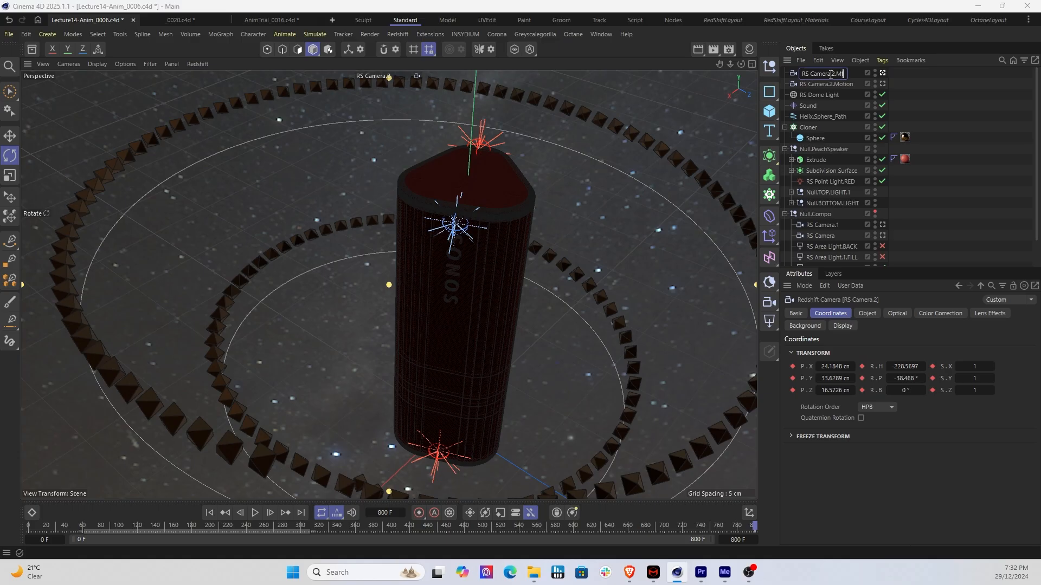
text(.Motion_TopDow)
key(BackSpace)
key(BackSpace)
text(own)
key(Return)
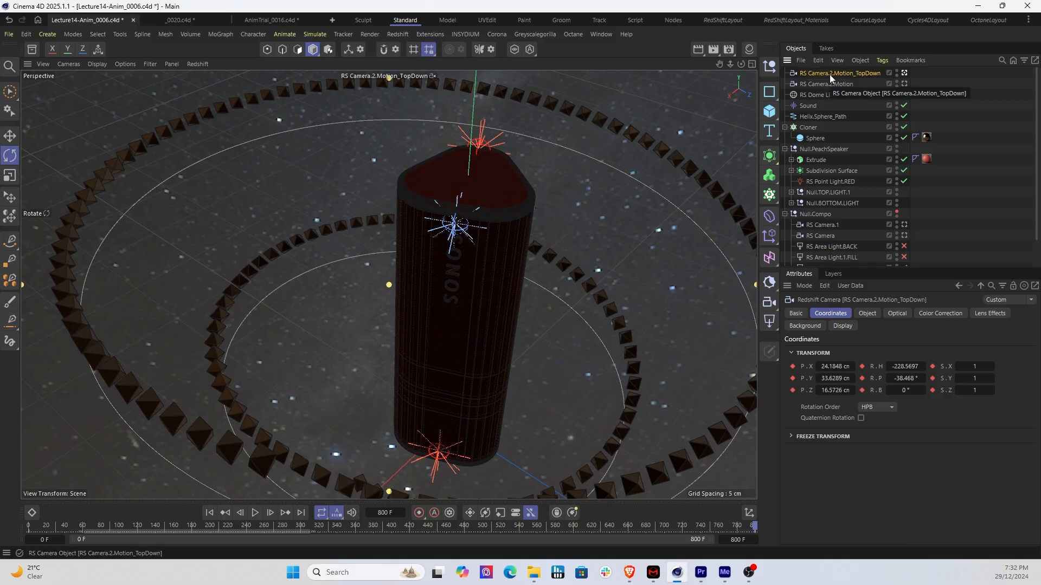
Rename the RS Camera.2.Motion object as RS Camera.2.Motion_SideView
double_click(826, 84)
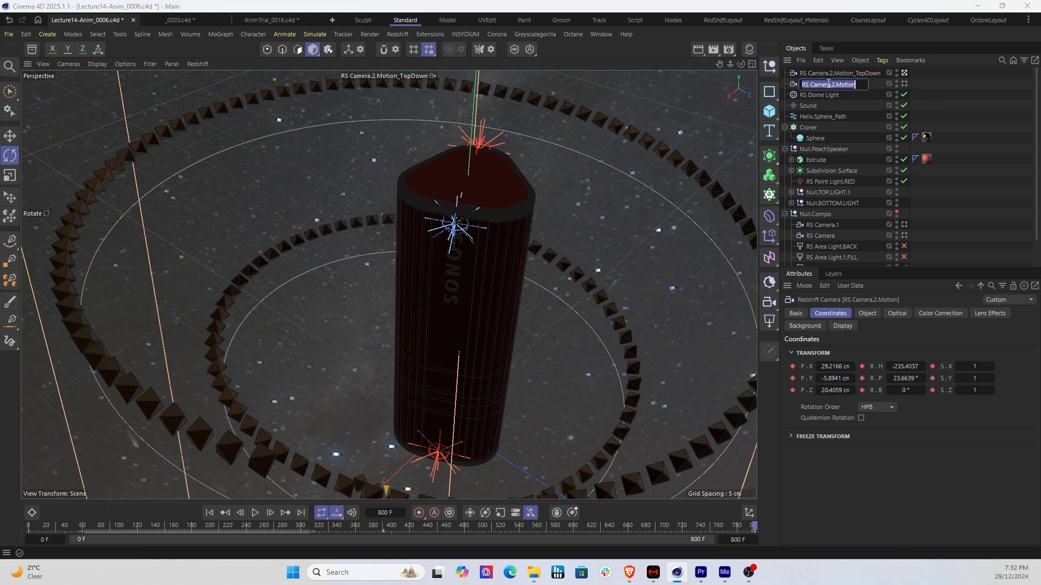
click(862, 85)
text(_SideView)
key(Return)
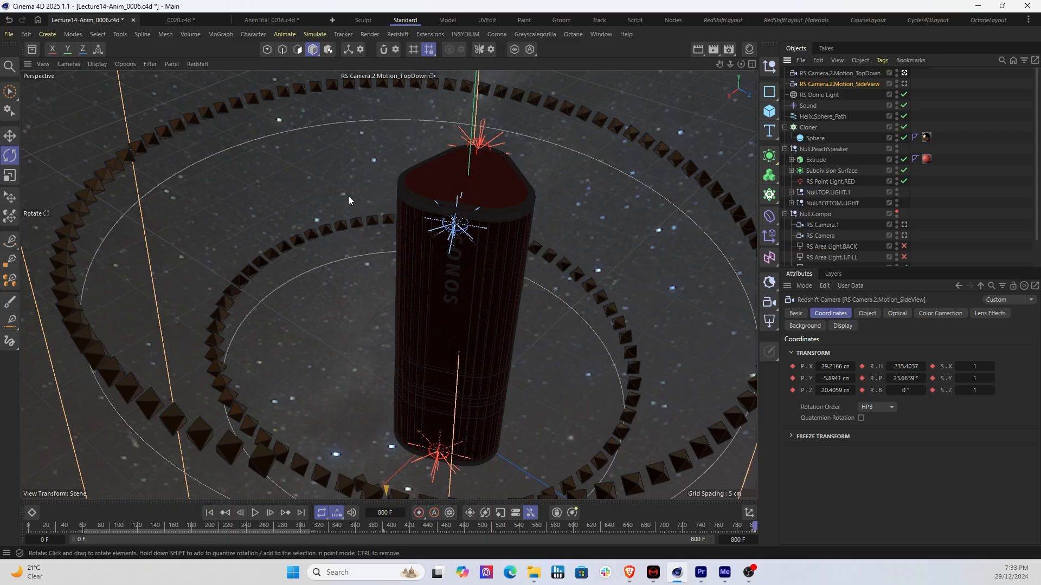
Switch to the Default Camera, aim the view at the empty starry sky below the speaker, and add a standard Redshift camera
click(382, 76)
click(392, 97)
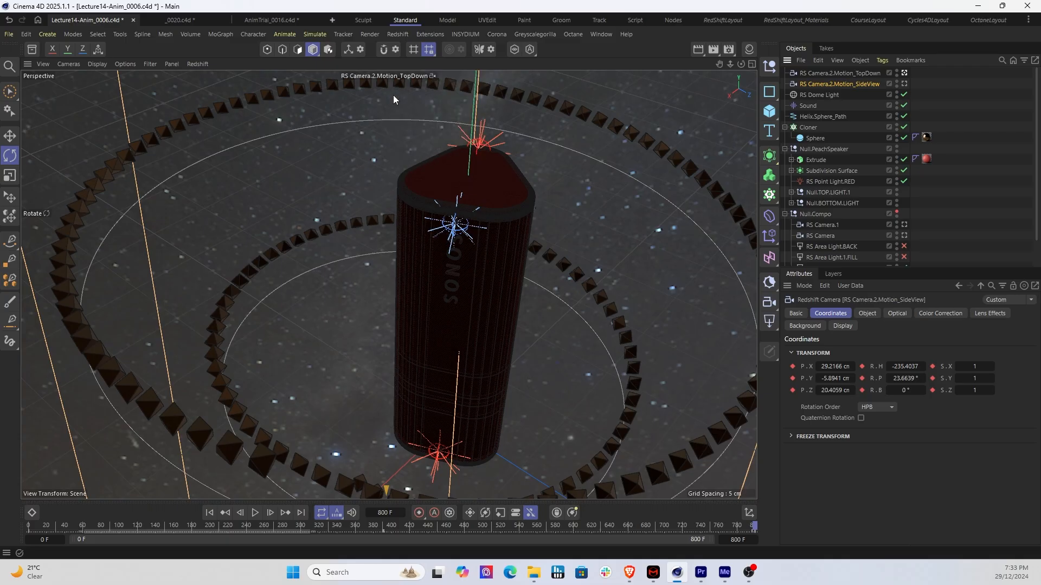
alt+drag(342, 200, 348, 132)
mouse_move(278, 340)
alt+mouse_down()
mouse_move(321, 189)
mouse_move(335, 373)
mouse_move(358, 369)
mouse_move(419, 288)
mouse_move(472, 181)
mouse_move(477, 201)
mouse_move(444, 307)
mouse_move(412, 314)
mouse_move(427, 422)
mouse_move(427, 345)
mouse_move(460, 233)
mouse_move(421, 320)
mouse_move(477, 183)
mouse_move(456, 184)
mouse_move(497, 152)
mouse_move(503, 122)
mouse_move(497, 141)
alt+mouse_up()
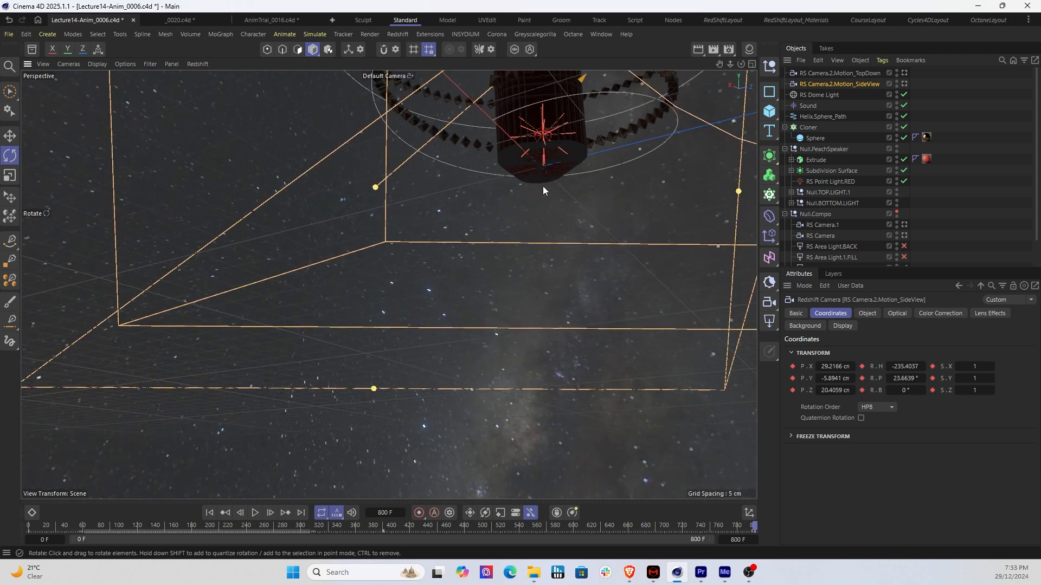
alt+drag(543, 190, 430, 182)
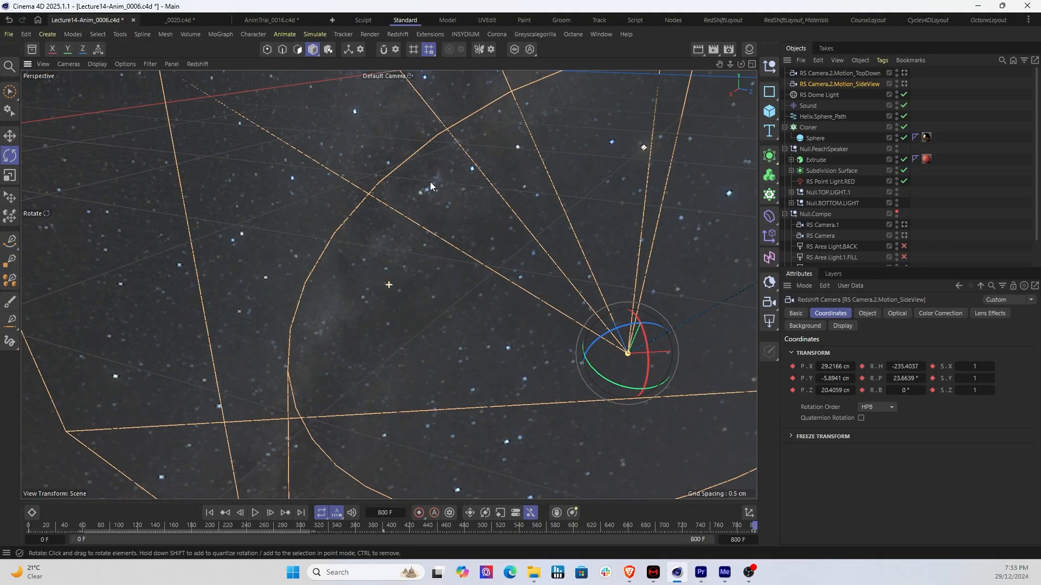
click(397, 34)
mouse_move(428, 77)
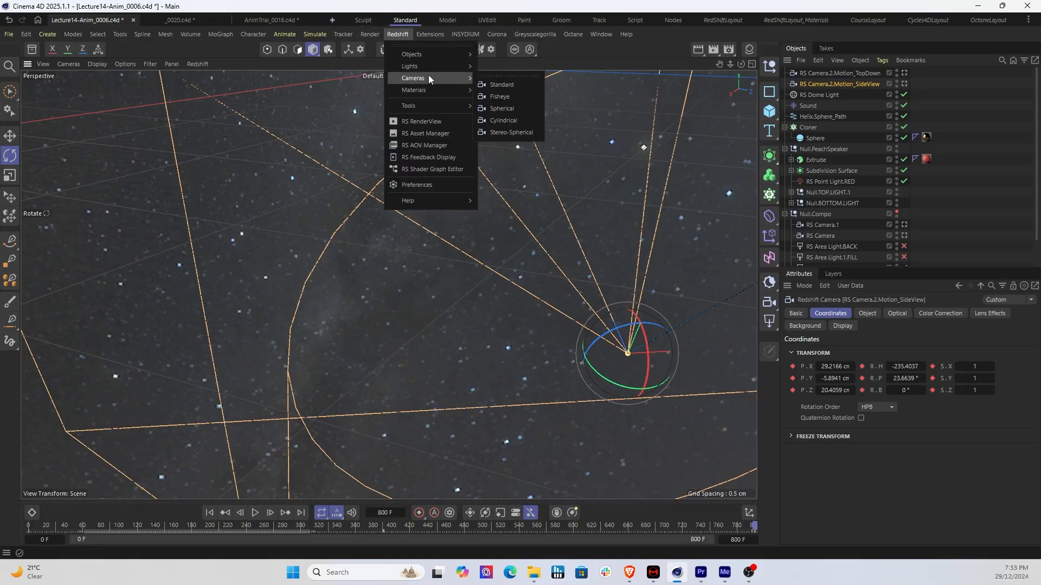
click(502, 85)
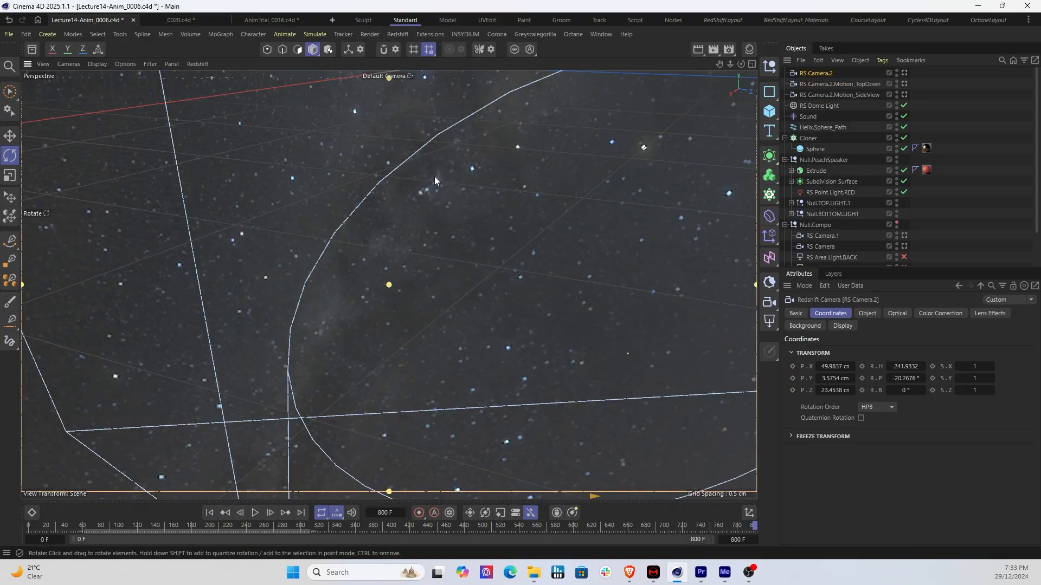
Rename the new Redshift camera as RS Camera.2.Motion_DonwToUp
double_click(821, 73)
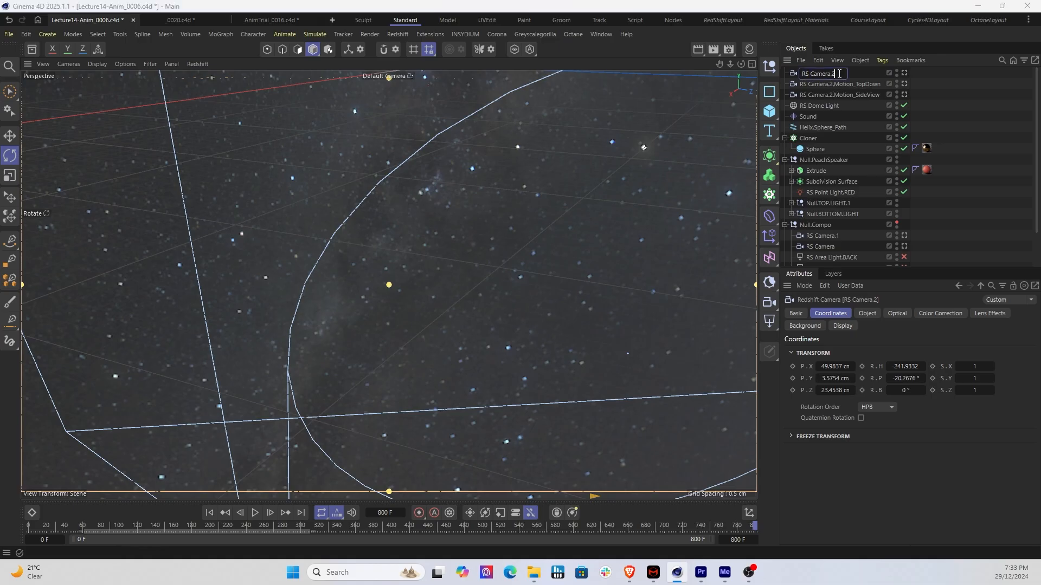
text(.Motion)
text(_)
text(Dome)
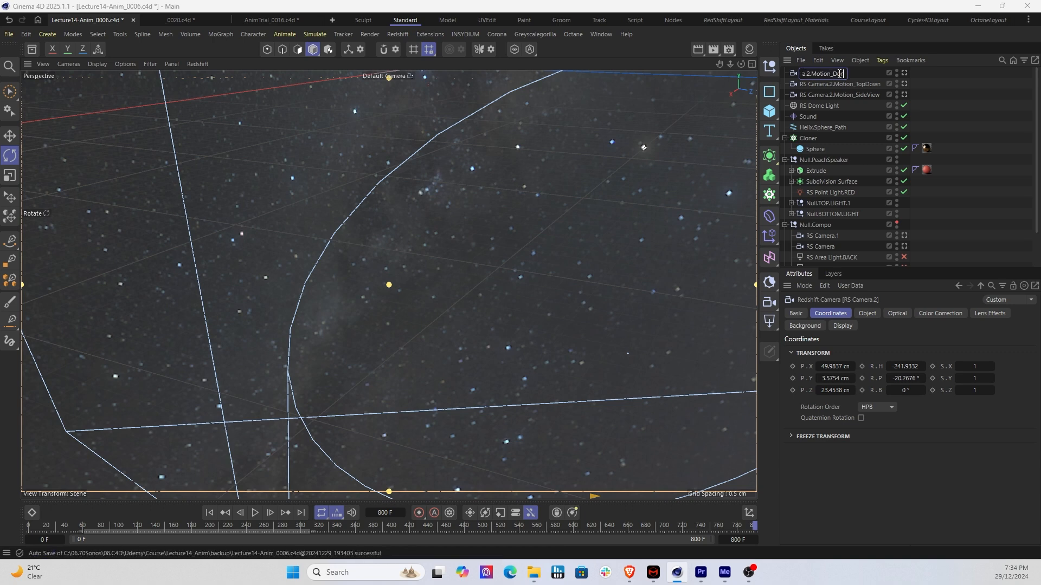
text(woUp)
key(Return)
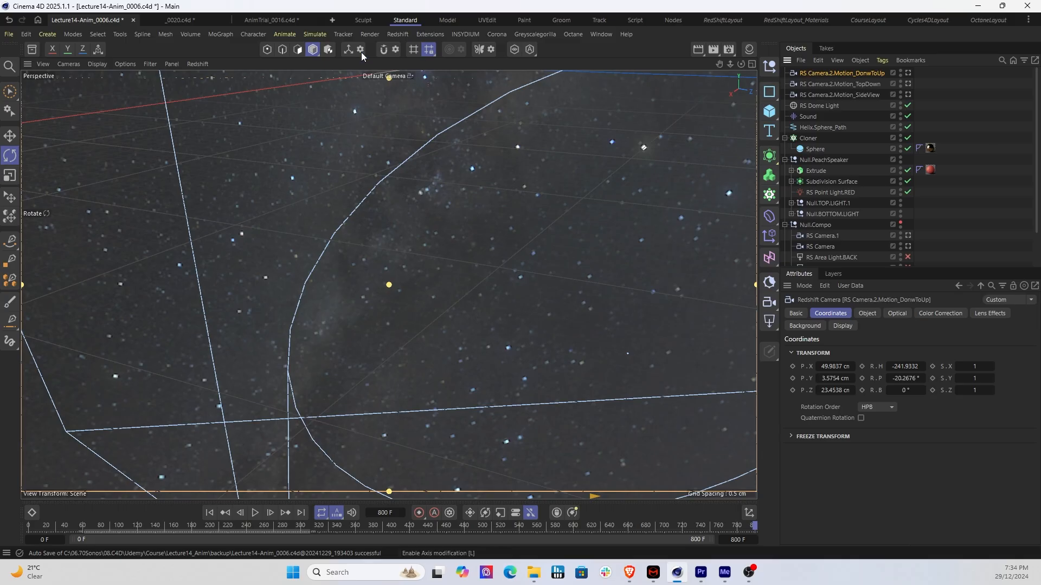
Look through the new camera in the viewport and correct its name to RS Camera.2.Motion_DownToUp
click(386, 76)
click(408, 117)
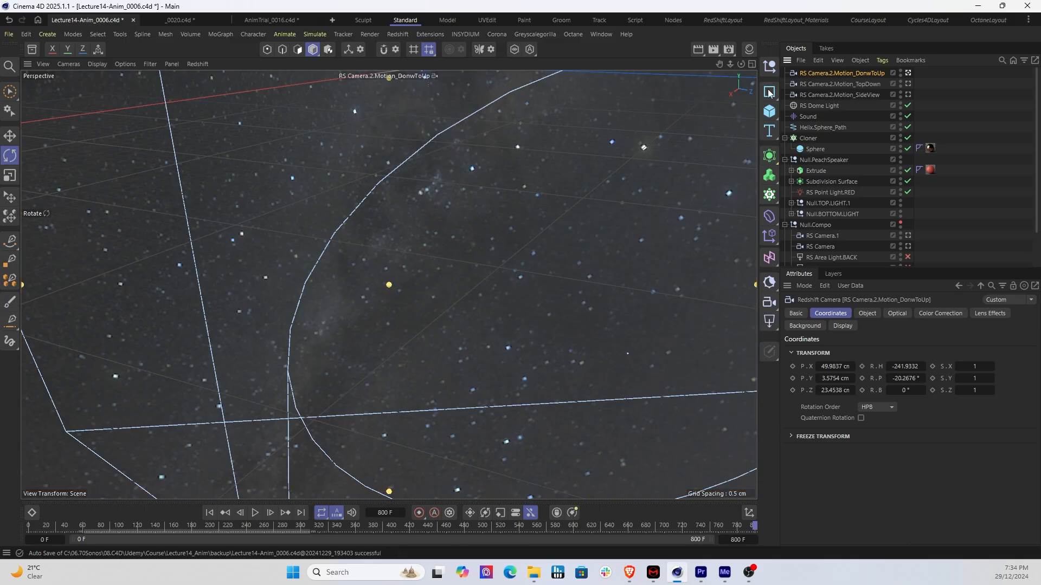
double_click(869, 74)
click(869, 73)
key(BackSpace)
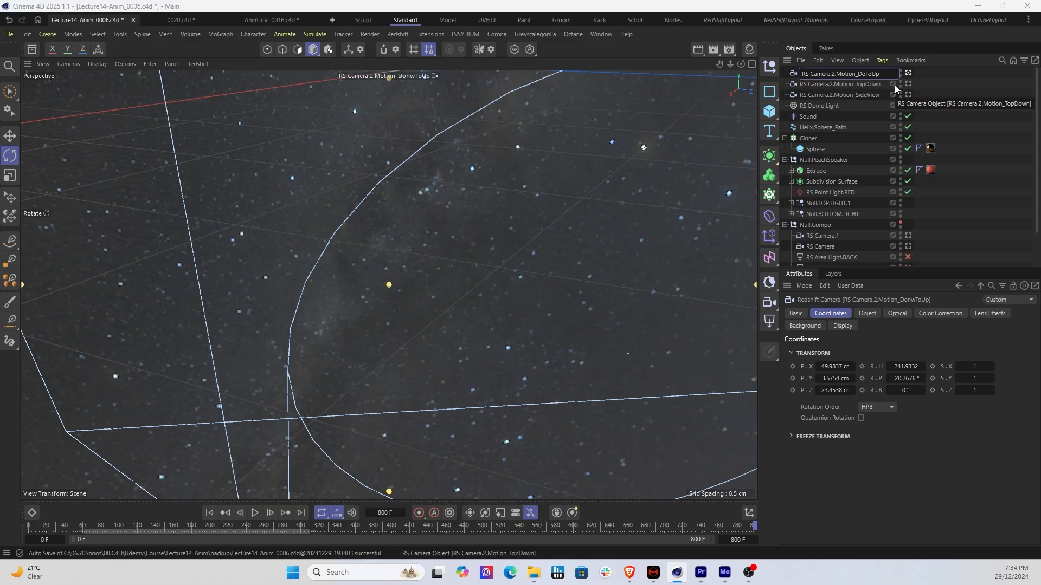
text(wn)
key(Return)
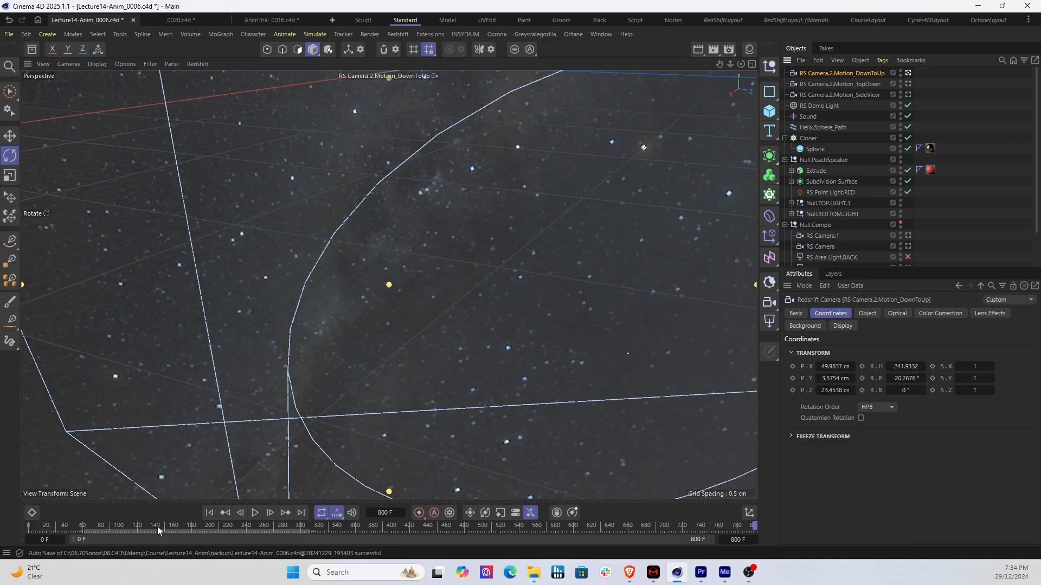
Nudge RS Camera.2.Motion_DownToUp slightly at frame 0, keyframe its position, scale and rotation, and go to frame 800
drag(157, 526, 17, 529)
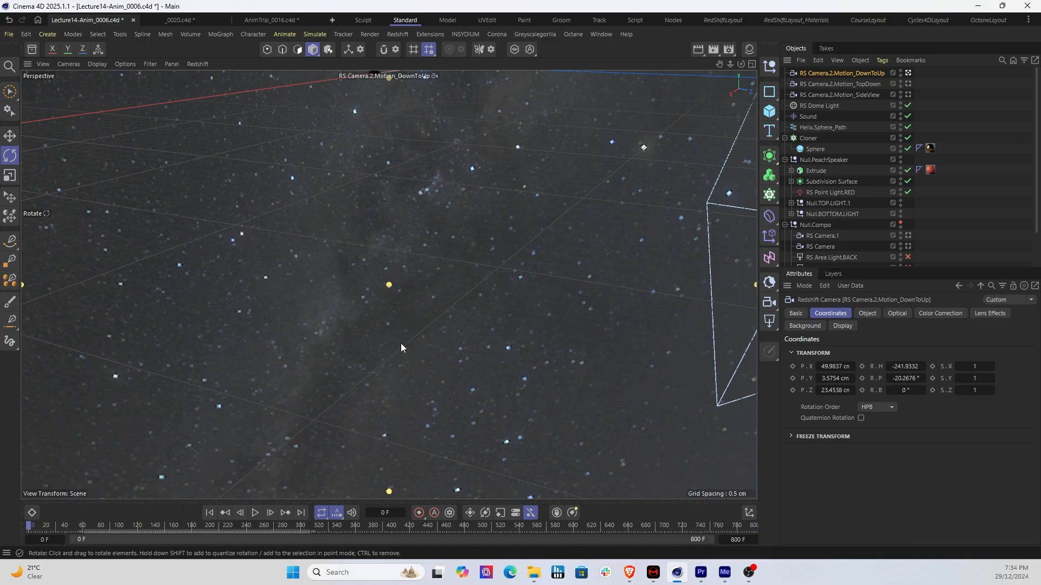
middle_click(424, 290)
middle_click(387, 208)
mouse_move(529, 215)
middle_down()
mouse_move(512, 300)
mouse_move(531, 217)
middle_up()
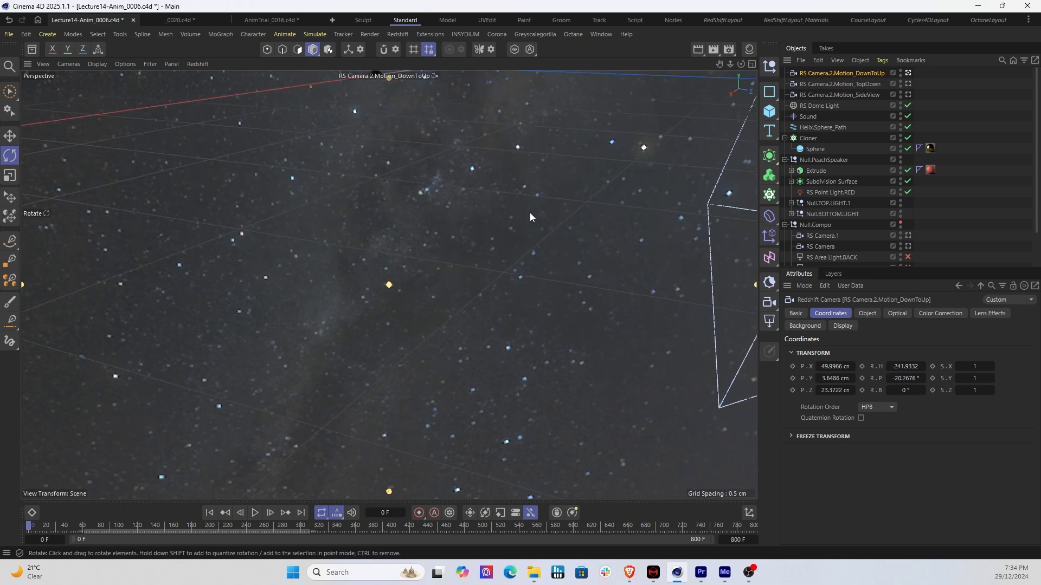
click(419, 512)
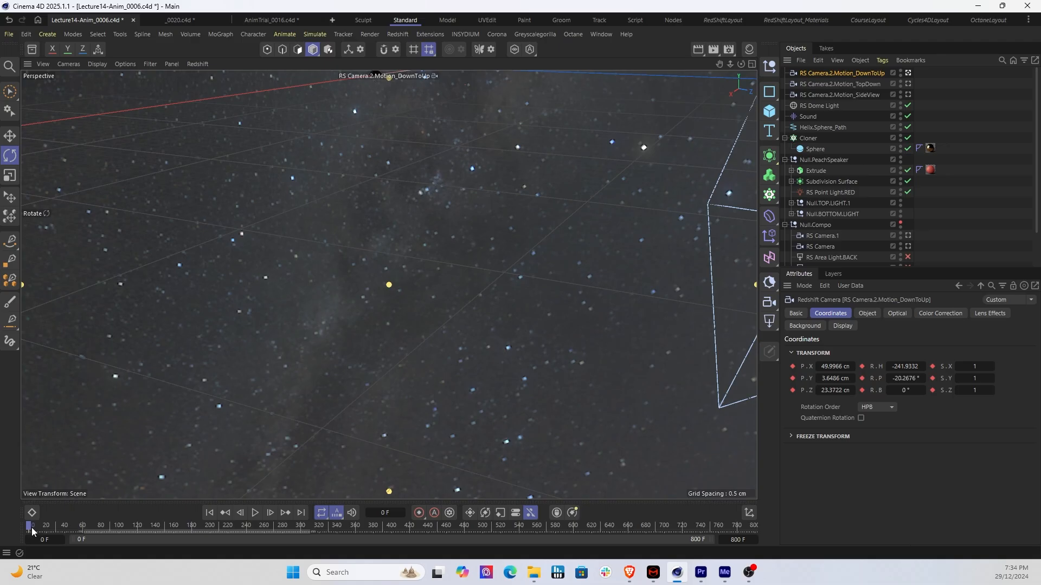
drag(30, 531, 784, 517)
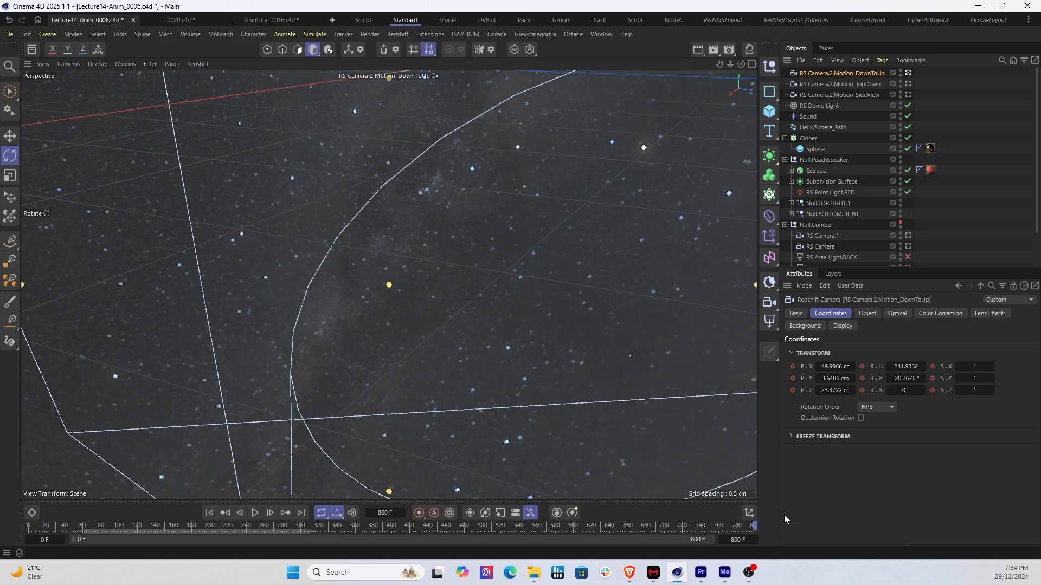
Try to raise RS Camera.2.Motion_DownToUp above the speaker at frame 800 and tilt it up to a pitch of about 4.3°
alt+middle_drag(505, 208, 500, 330)
mouse_move(502, 228)
alt+middle_down()
mouse_move(518, 380)
mouse_move(512, 259)
mouse_move(518, 305)
alt+middle_up()
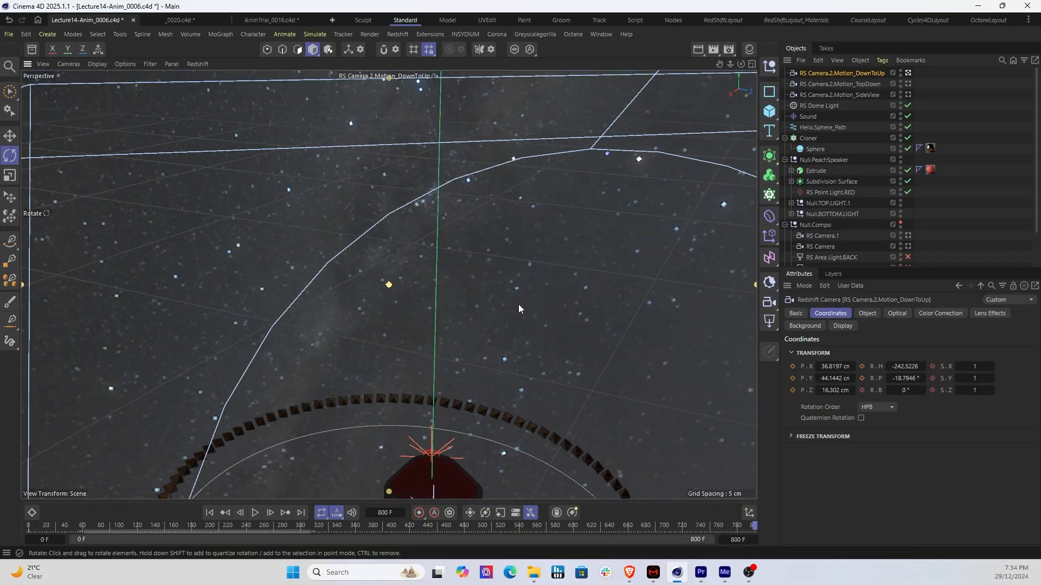
alt+drag(518, 304, 517, 262)
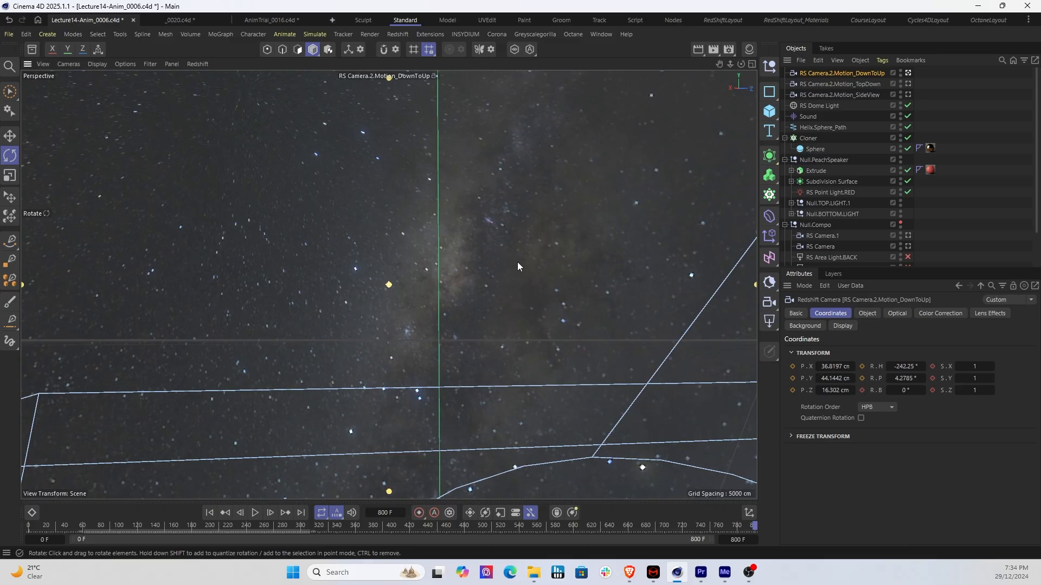
alt+middle_drag(511, 310, 495, 236)
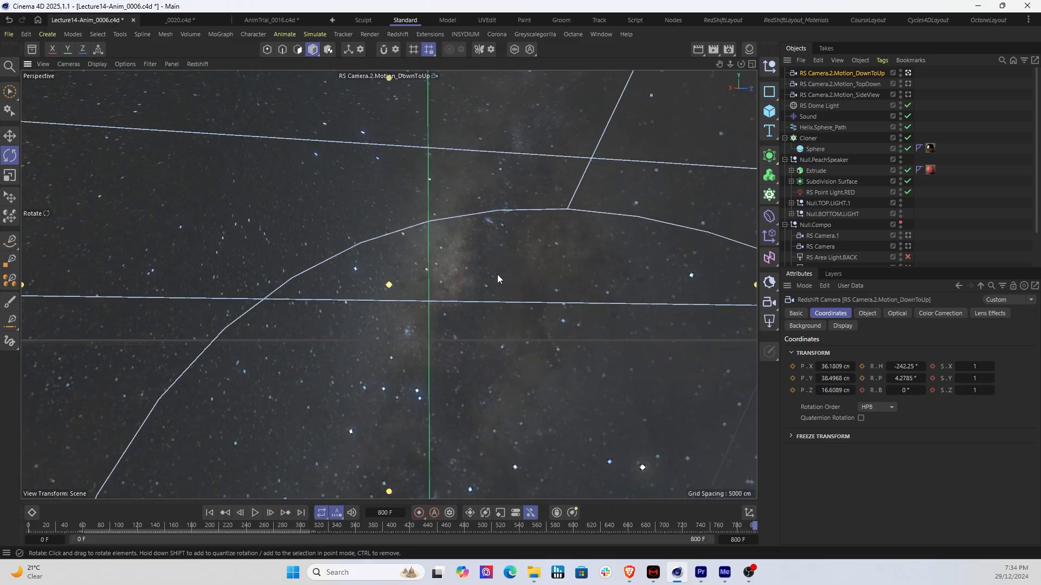
alt+middle_drag(497, 274, 492, 297)
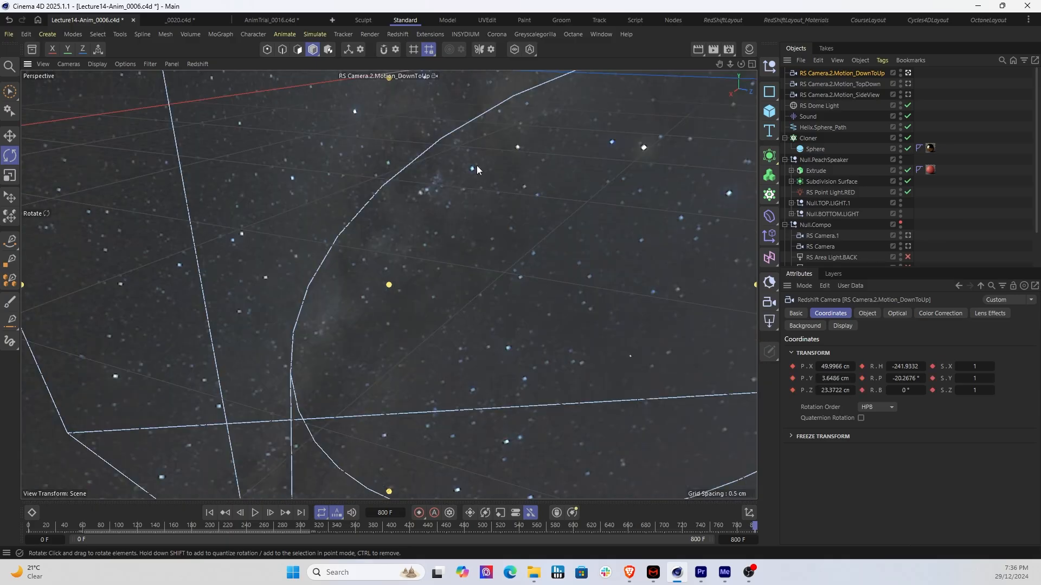
Raise RS Camera.2.Motion_DownToUp to about 25.1 cm, pitch it about 6.6° skyward, keyframe it at frame 800, and scrub back to frame 262
alt+drag(476, 164, 484, 196)
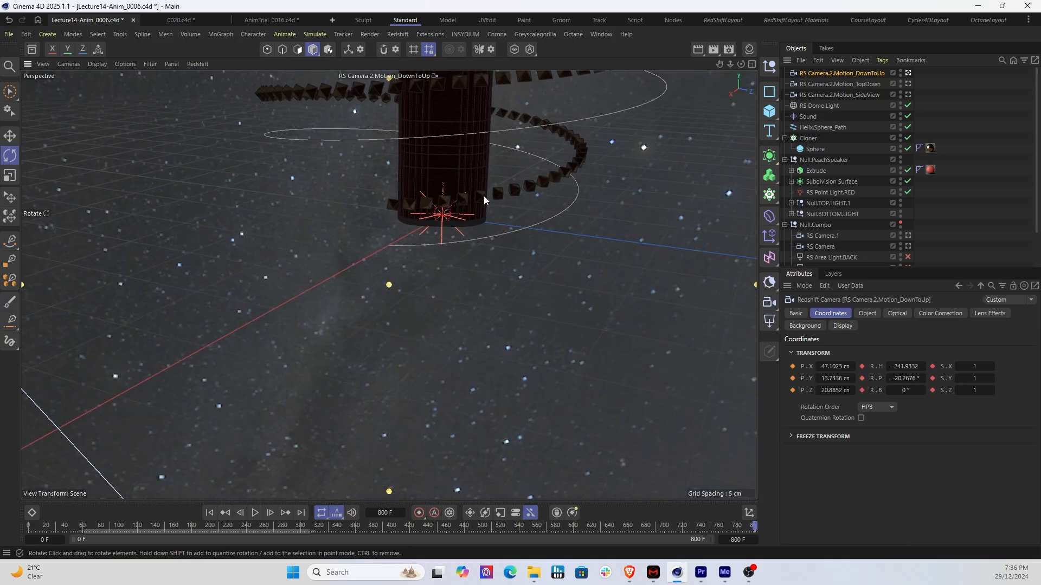
alt+middle_drag(484, 197, 487, 324)
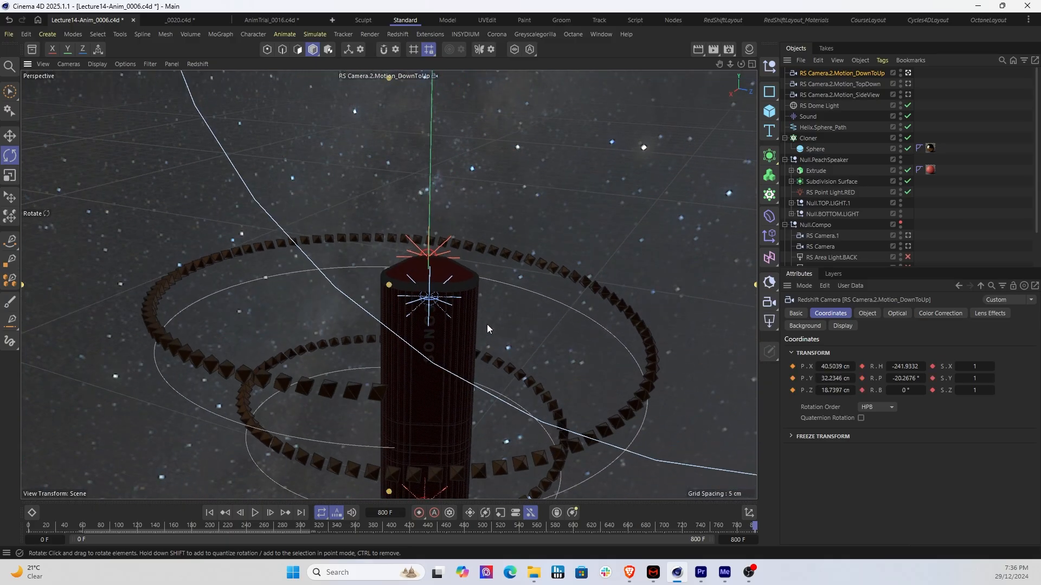
drag(487, 329, 469, 349)
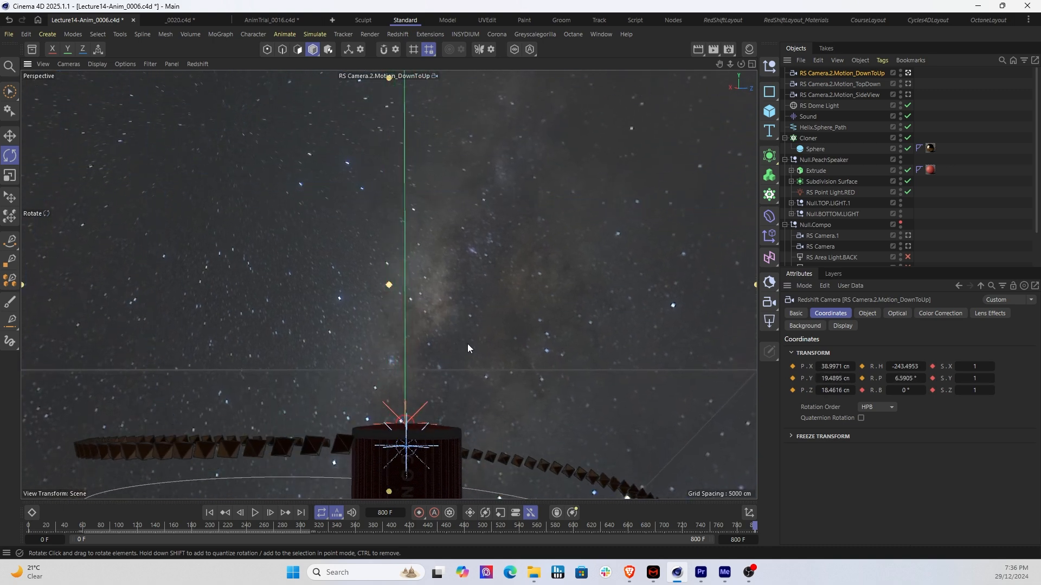
alt+middle_drag(469, 347, 474, 418)
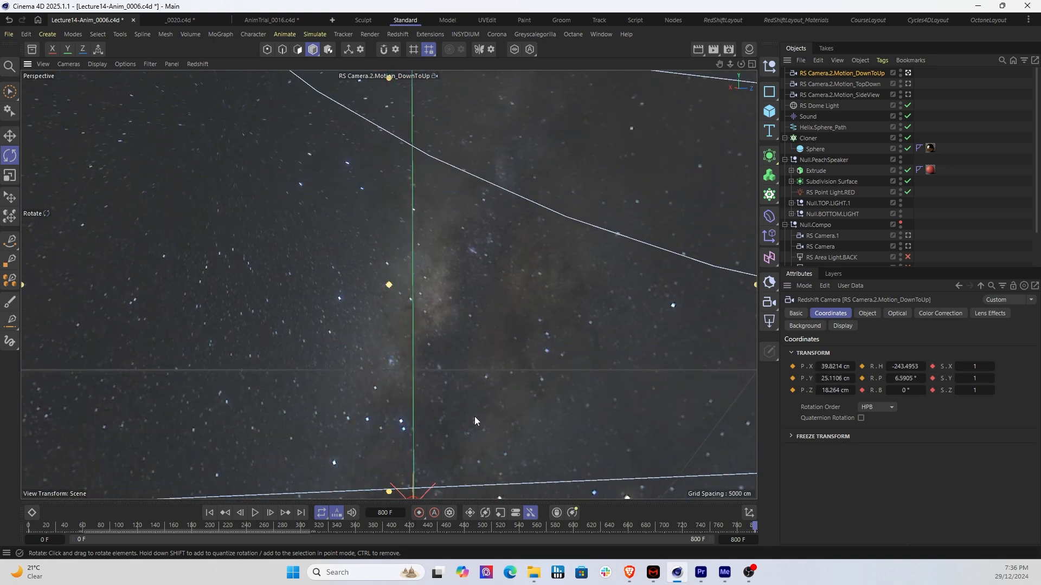
click(419, 513)
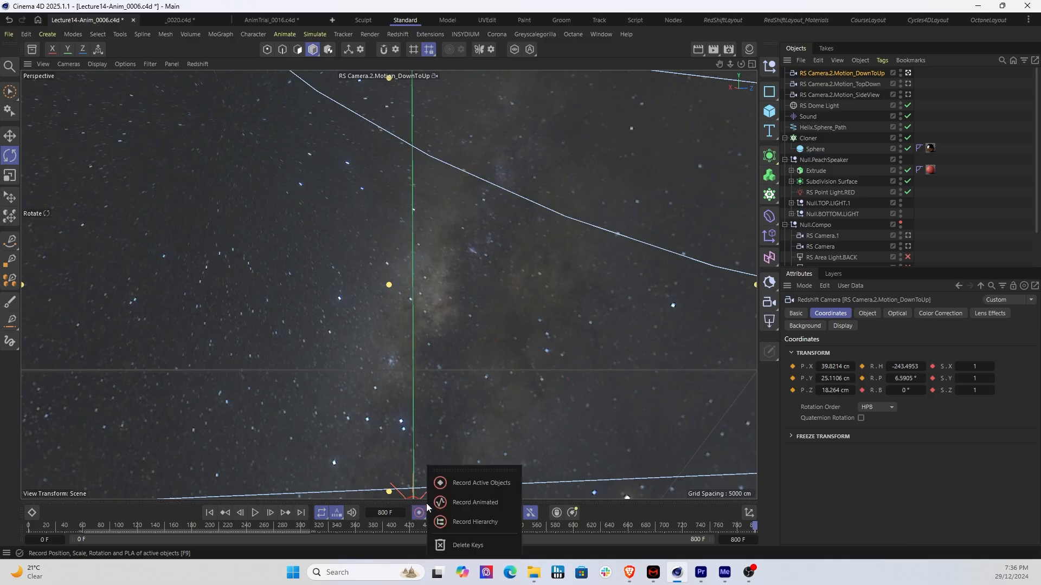
click(466, 482)
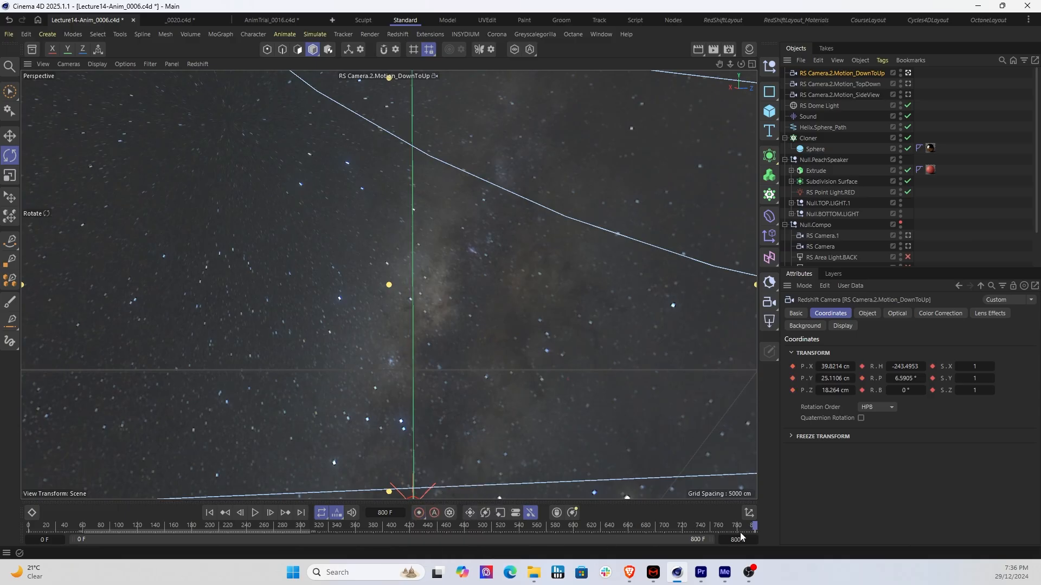
drag(754, 527, 266, 527)
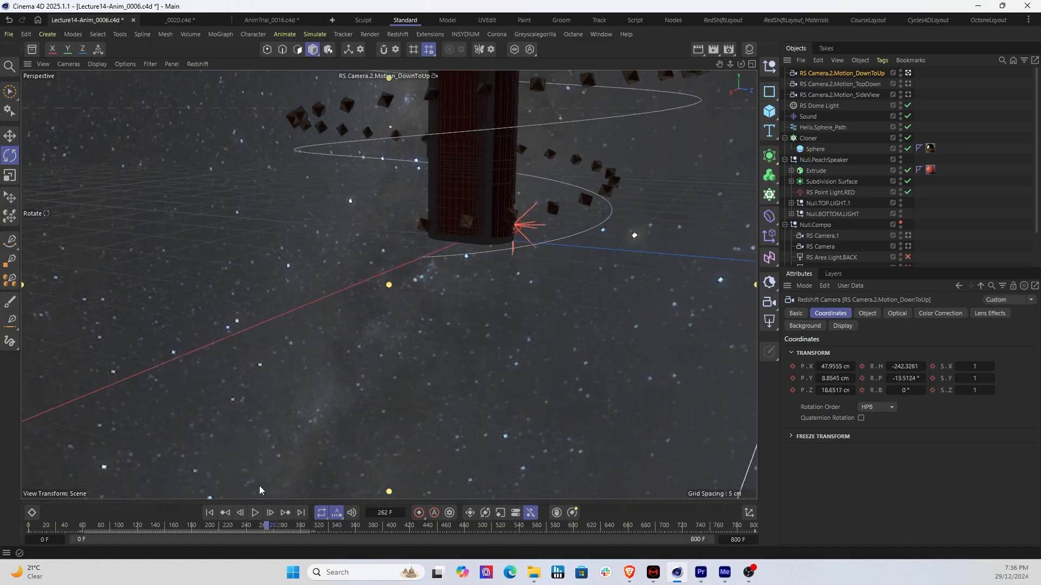
Go to frame 800 and lower RS Camera.2.Motion_DownToUp to a height of about 2.3 cm, framing the whole speaker
drag(259, 490, 769, 496)
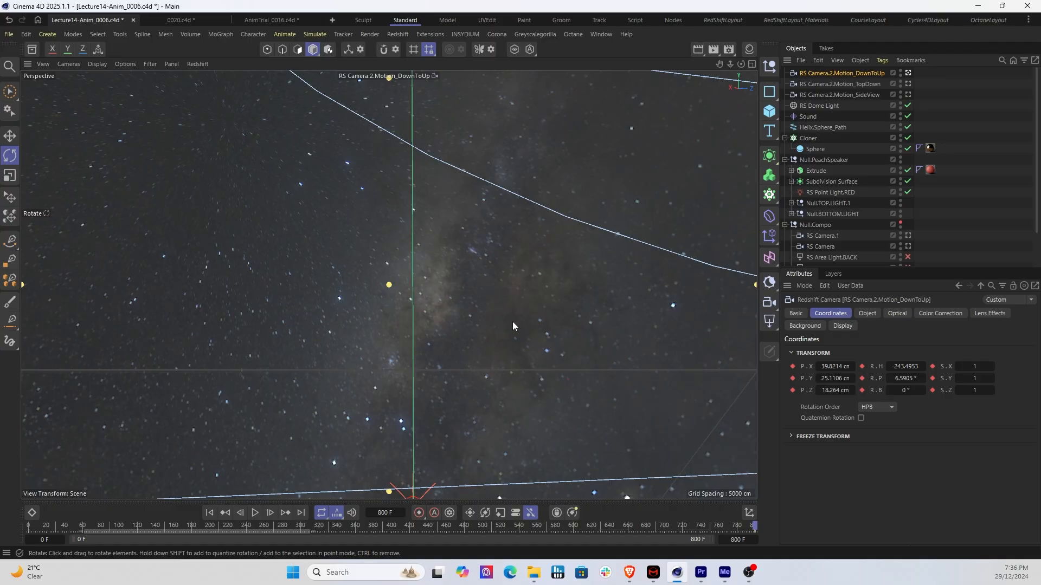
scroll(512, 321, up, 2)
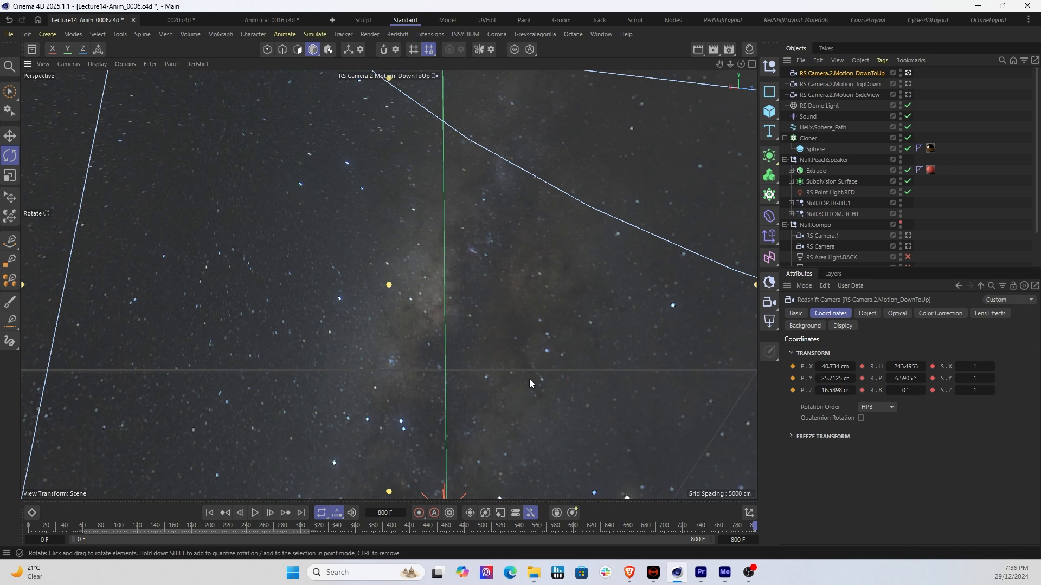
alt+middle_drag(529, 384, 480, 256)
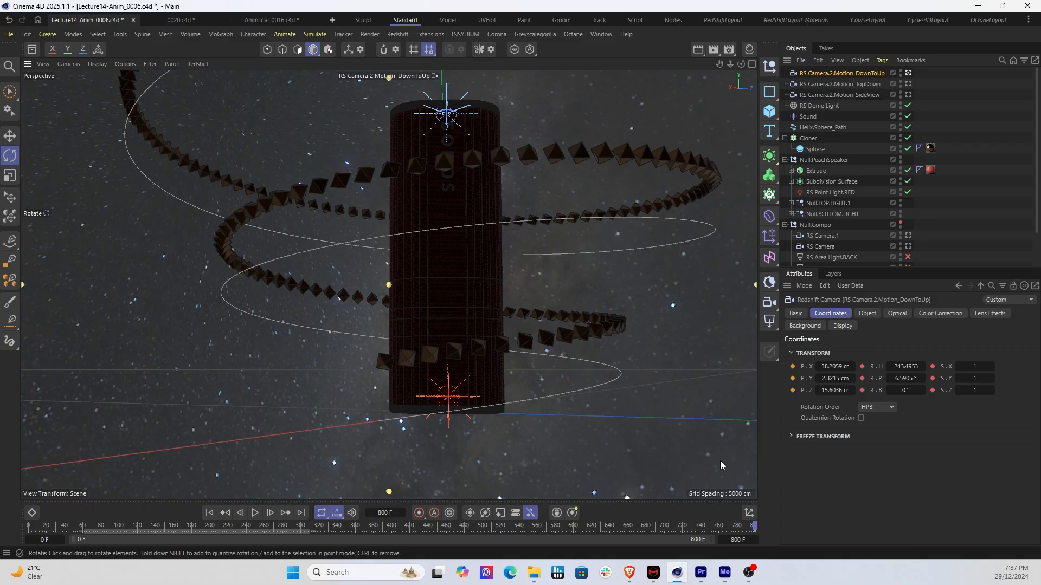
Switch to the Brave browser, maximise the ElevenLabs window, and enter the Text to Speech workspace from the home page
mouse_move(631, 574)
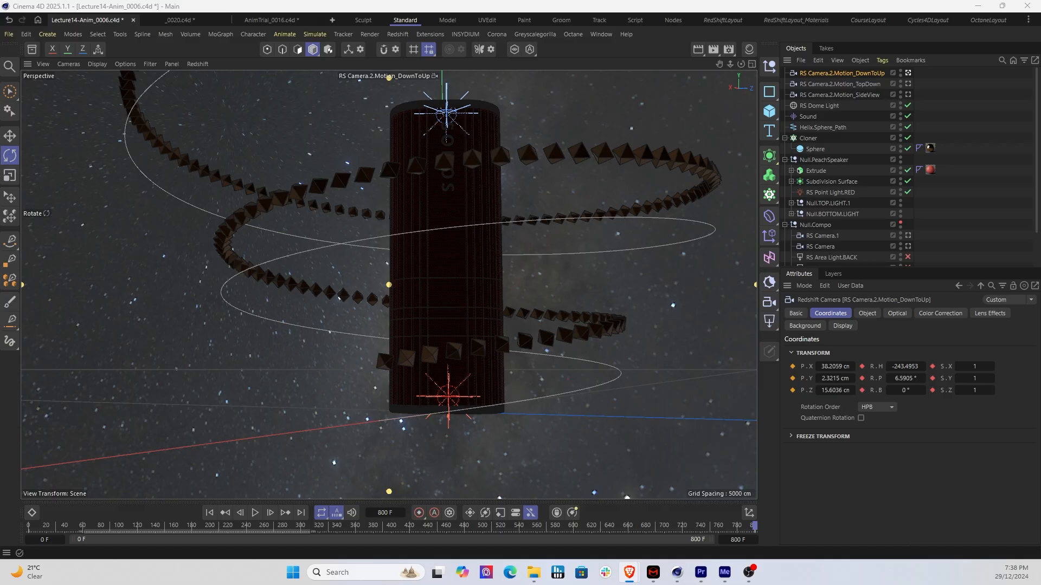
drag(1022, 245, 278, 52)
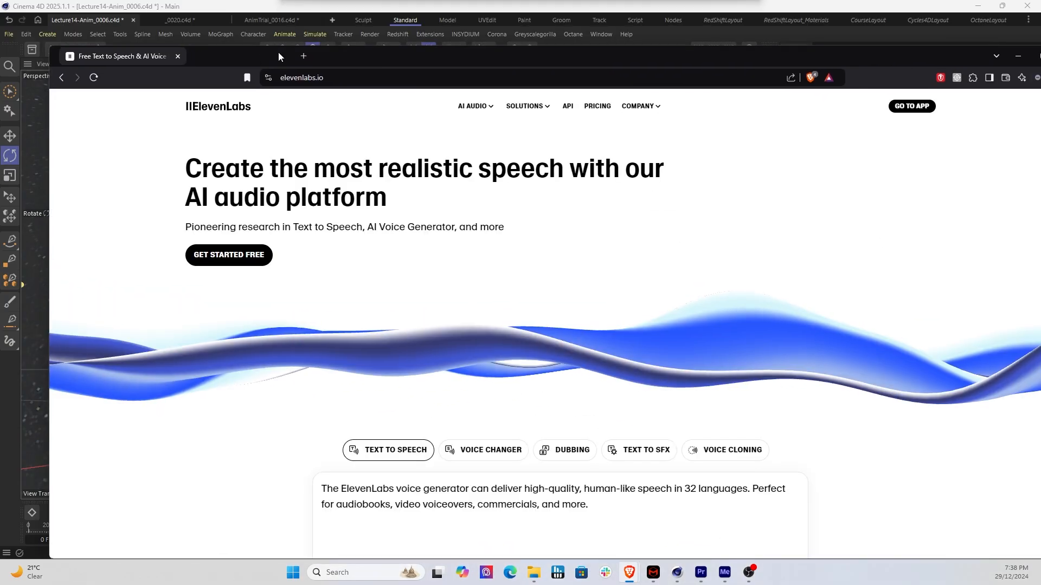
double_click(329, 53)
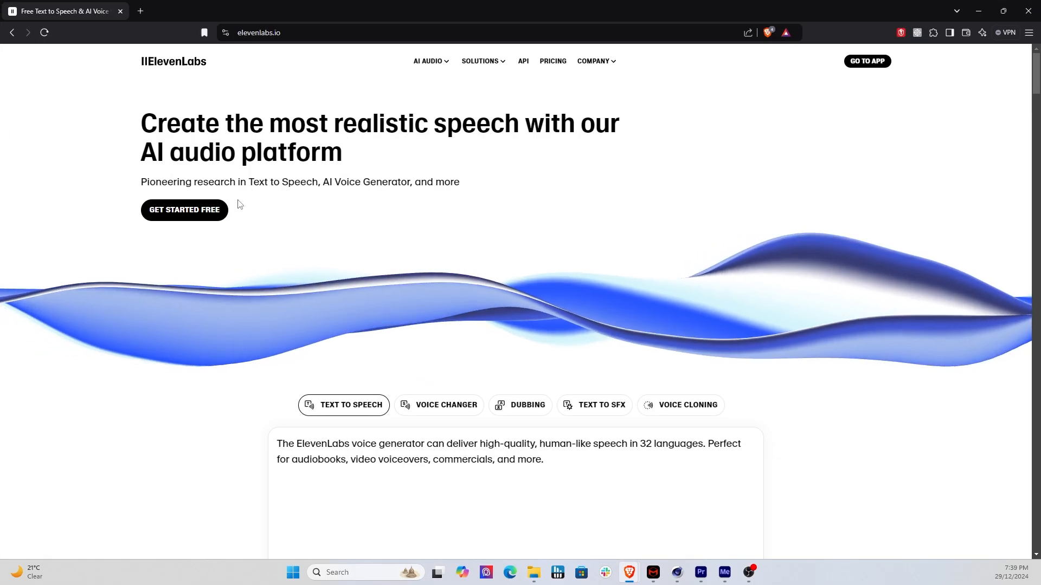
click(186, 214)
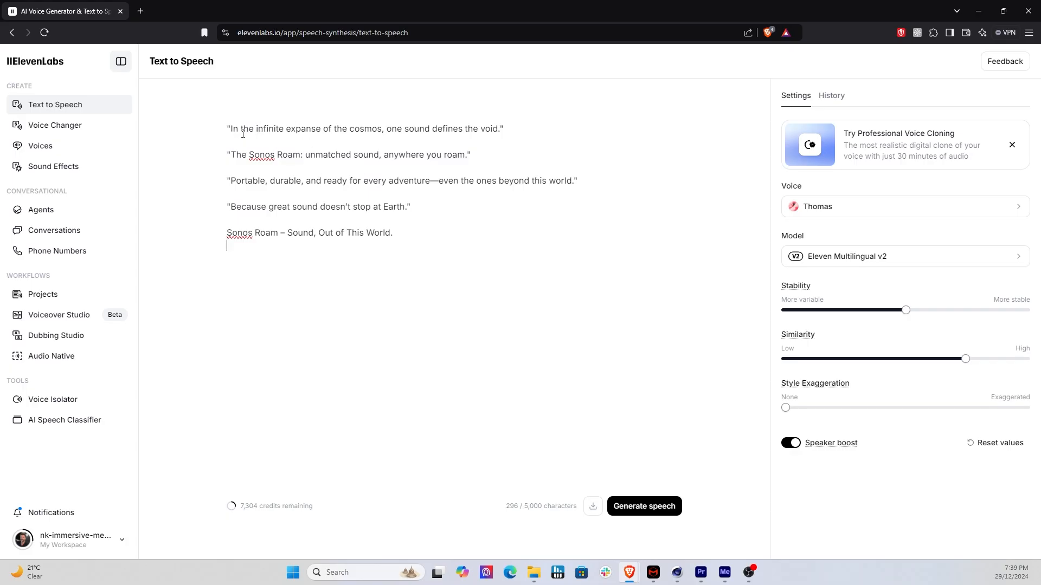
Generate speech from the Sonos Roam script with the Thomas voice and Eleven Multilingual v2, and preview the voiceover
drag(227, 128, 410, 233)
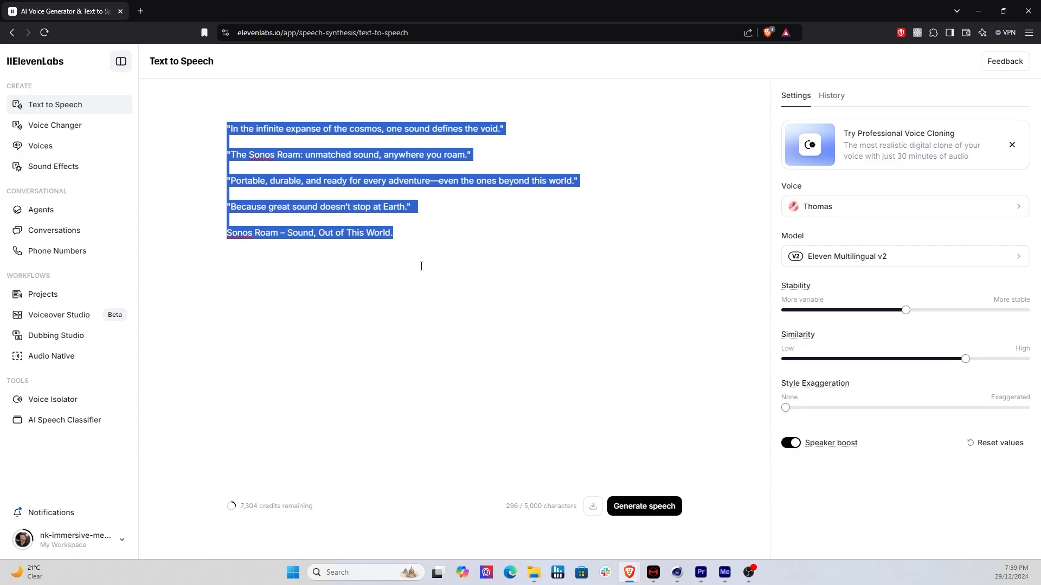
click(643, 510)
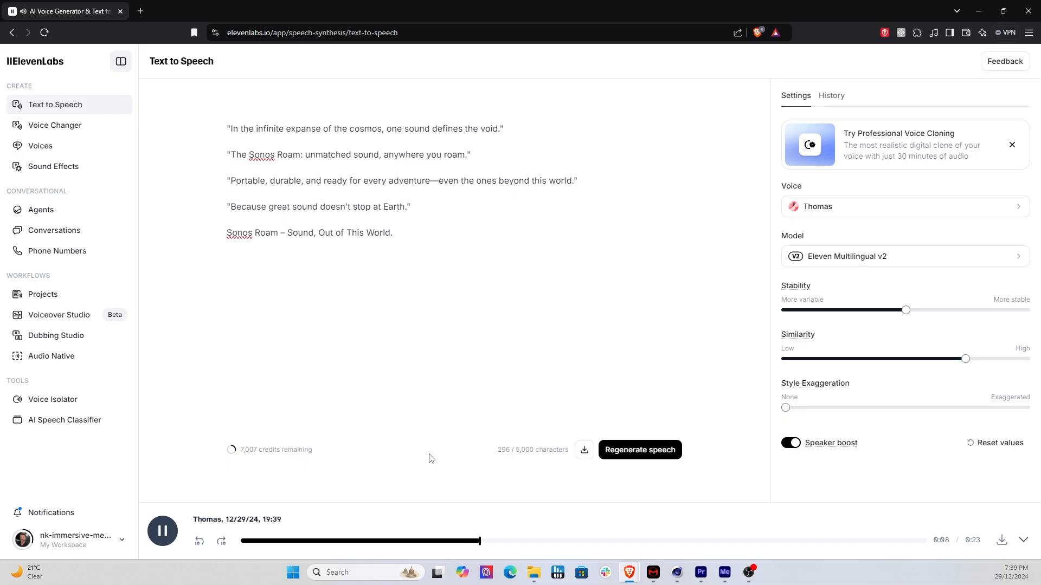
click(164, 533)
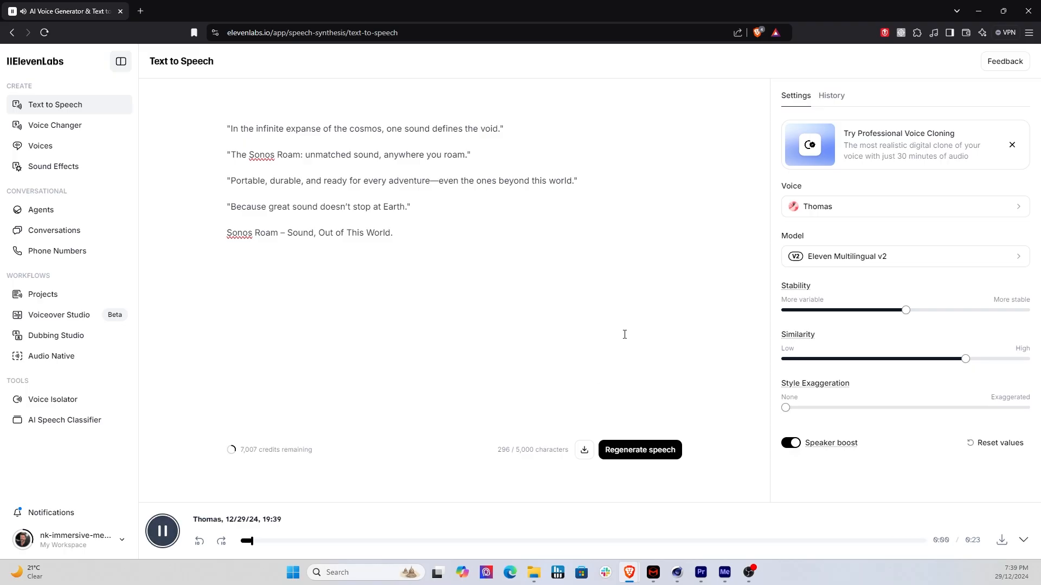
click(163, 531)
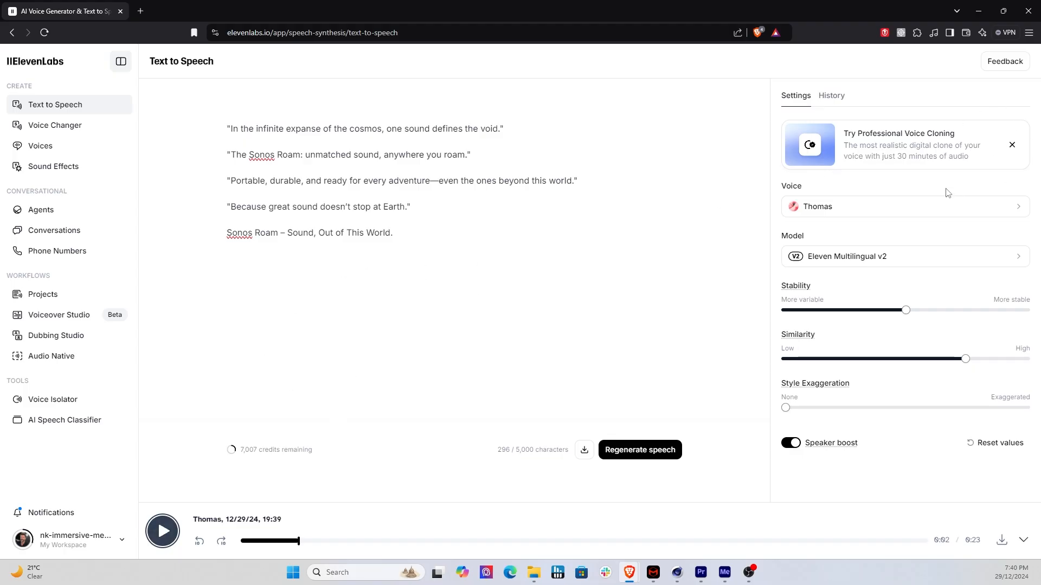
click(918, 215)
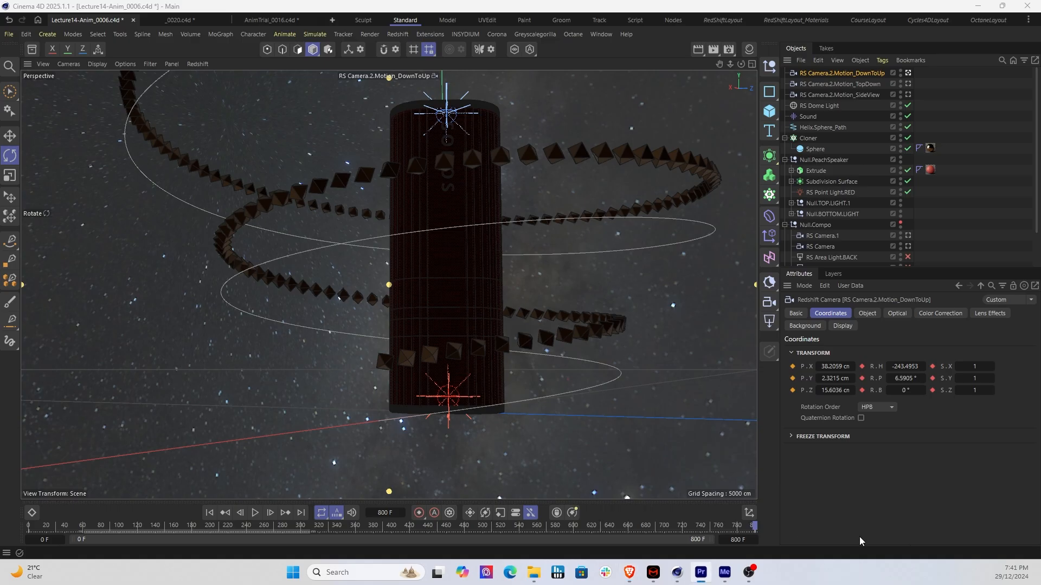
Switch to Premiere Pro and scrub the test_render0000 sequence through 00:00:06:02 to 00:00:15:10 to review the render with its music
click(701, 573)
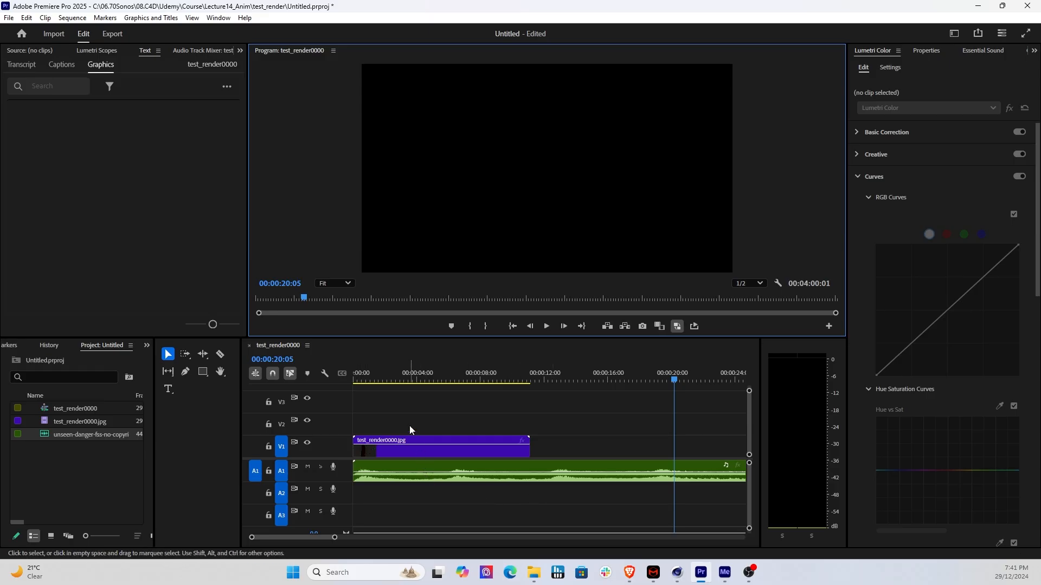
drag(400, 384, 451, 384)
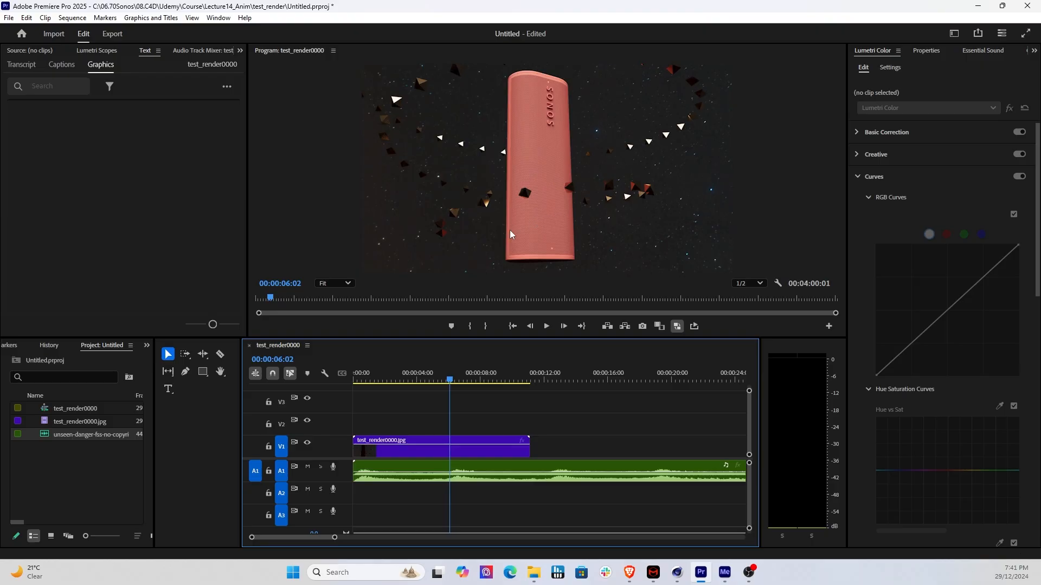
drag(425, 381, 599, 375)
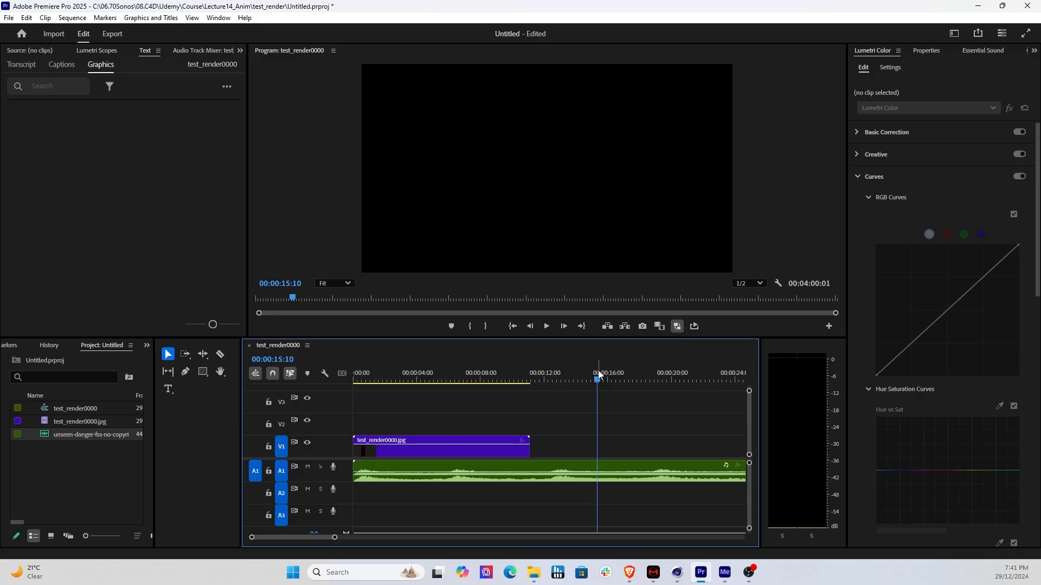